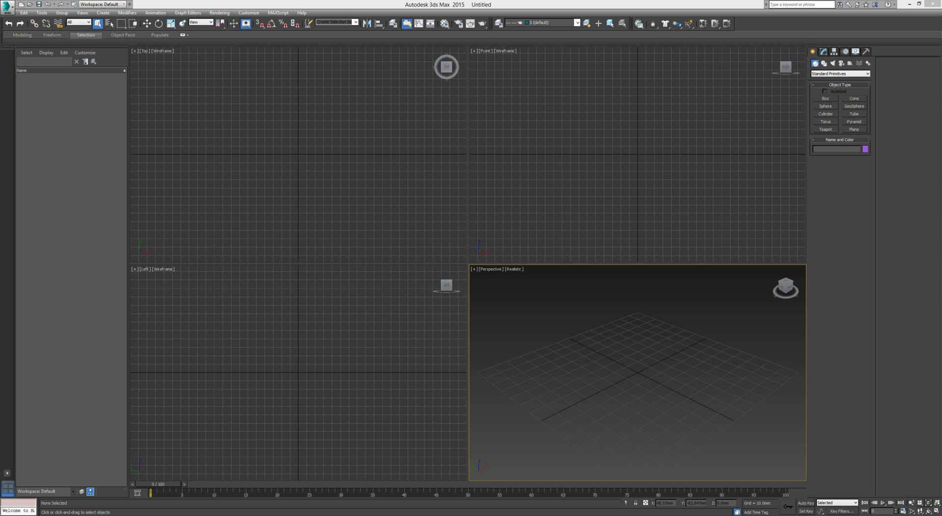
- Create a sphere in the Perspective viewport
click(826, 106)
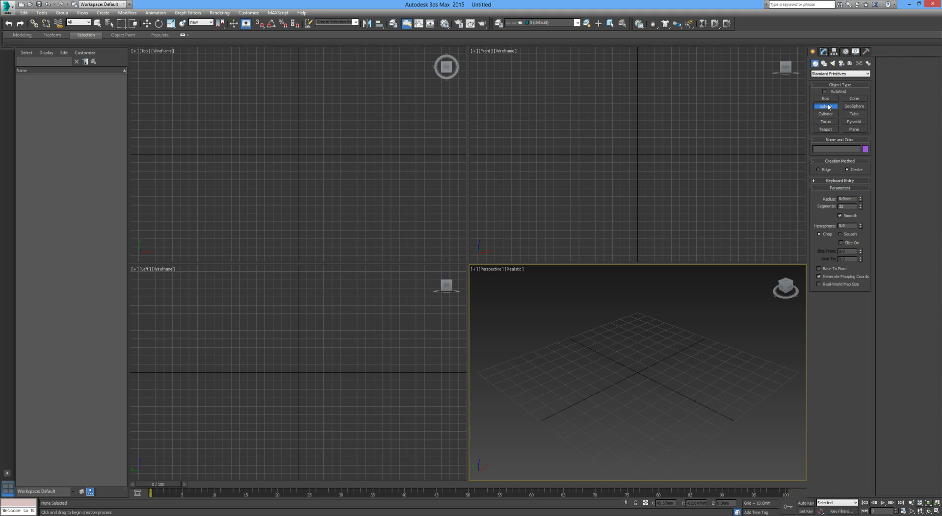
drag(568, 394, 598, 387)
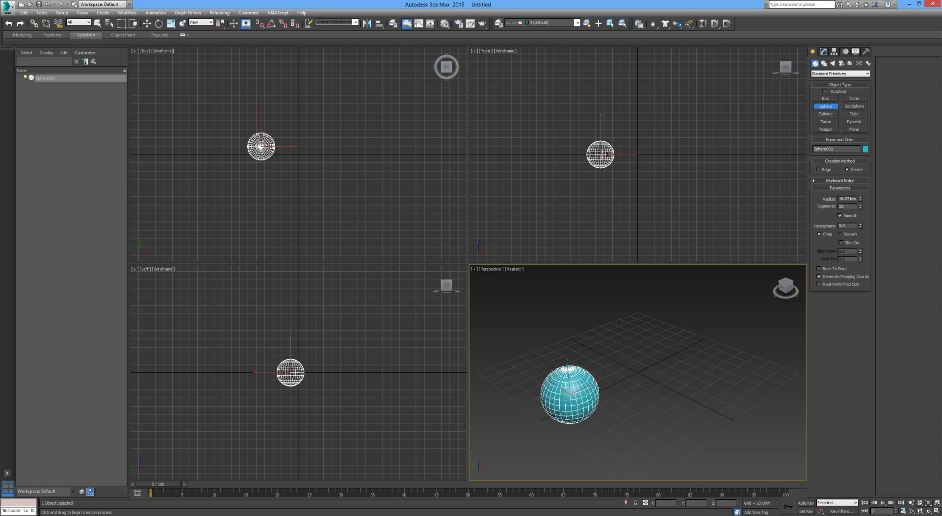
middle_drag(585, 415, 600, 412)
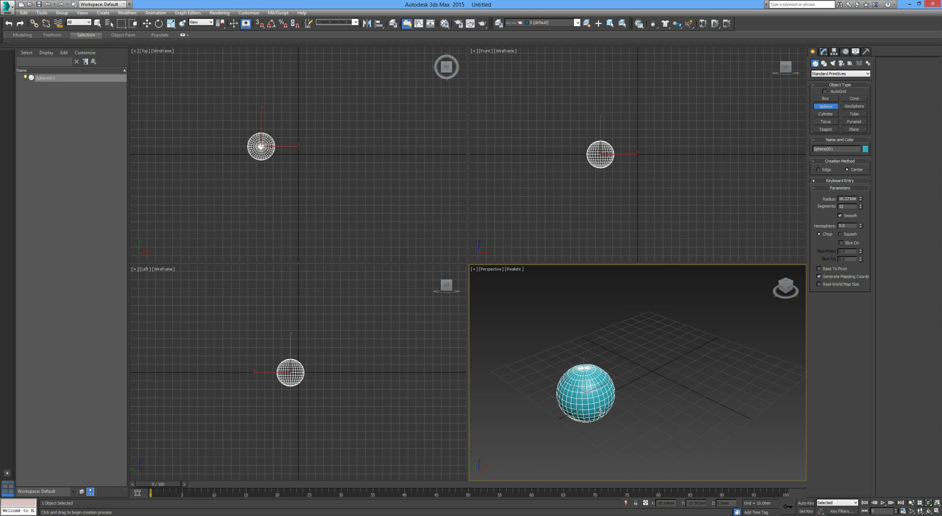
- Shift-move the sphere up on Z to make a copy, Sphere002, above it
key(w)
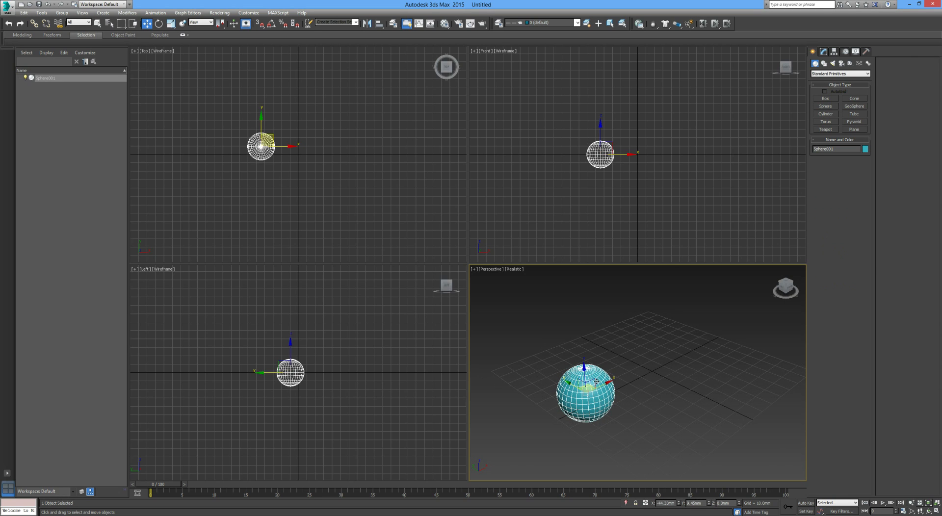
shift+drag(584, 376, 583, 278)
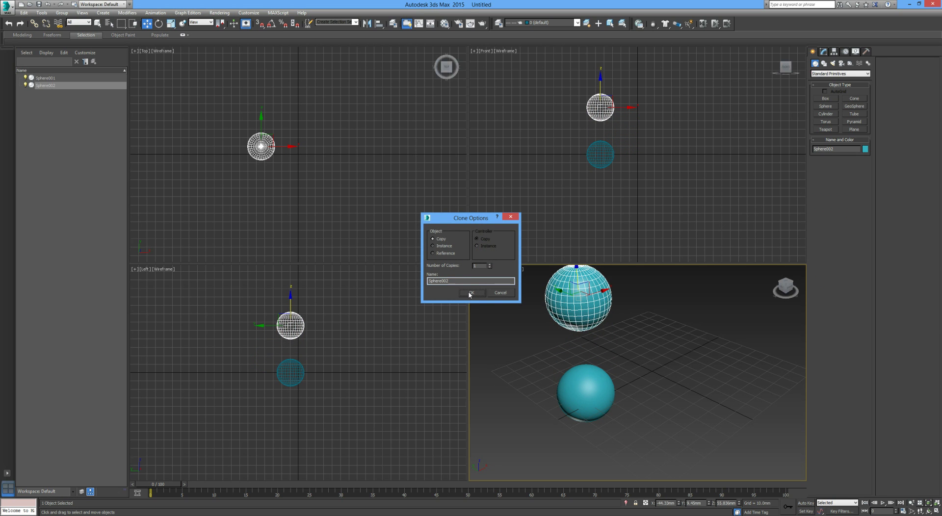
click(470, 294)
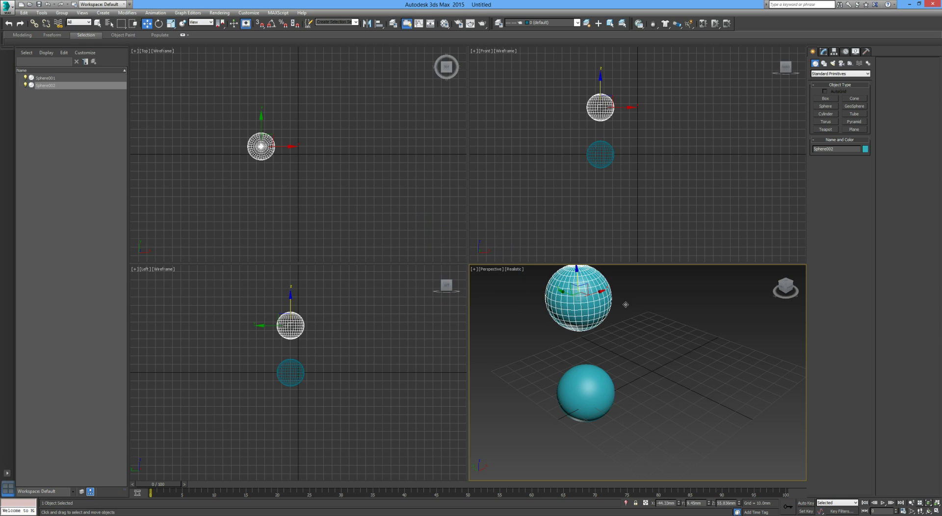
click(670, 315)
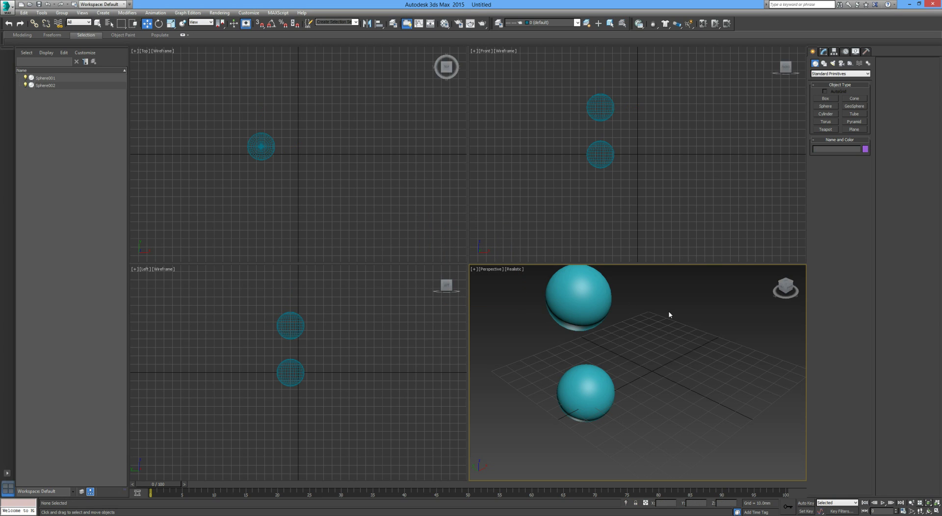
- Create a Dynamics Objects spring beside the spheres, 53.799mm tall
click(829, 74)
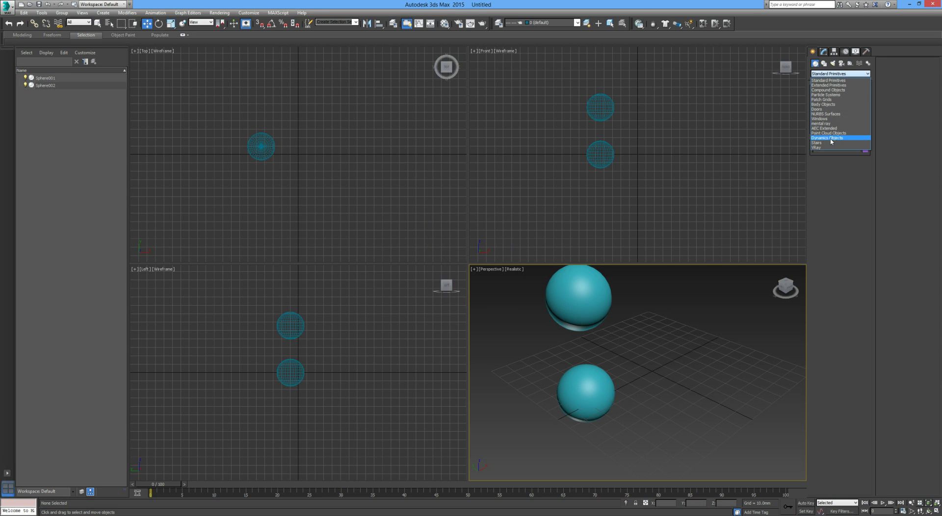
click(832, 139)
click(826, 99)
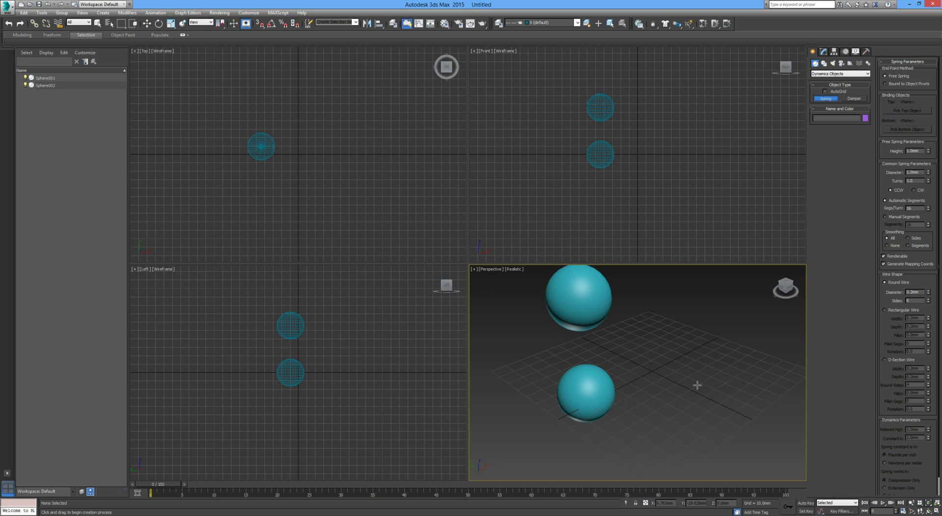
drag(658, 392, 682, 393)
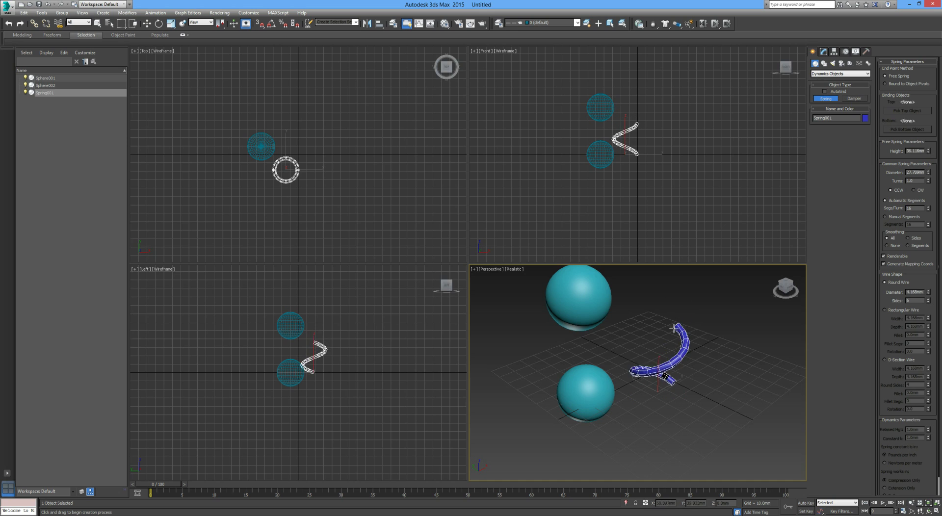
click(680, 294)
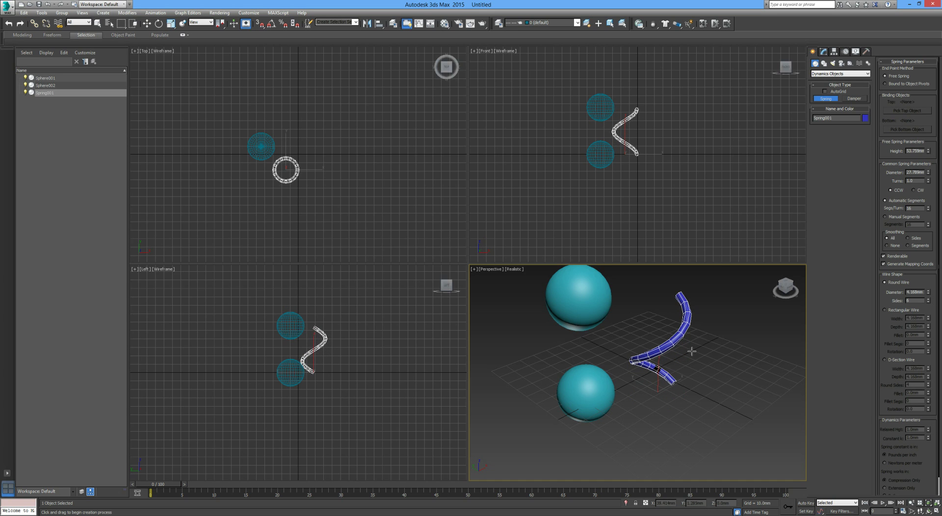
- Pan and zoom in on the spring, then maximize the Perspective viewport
middle_drag(692, 352, 676, 354)
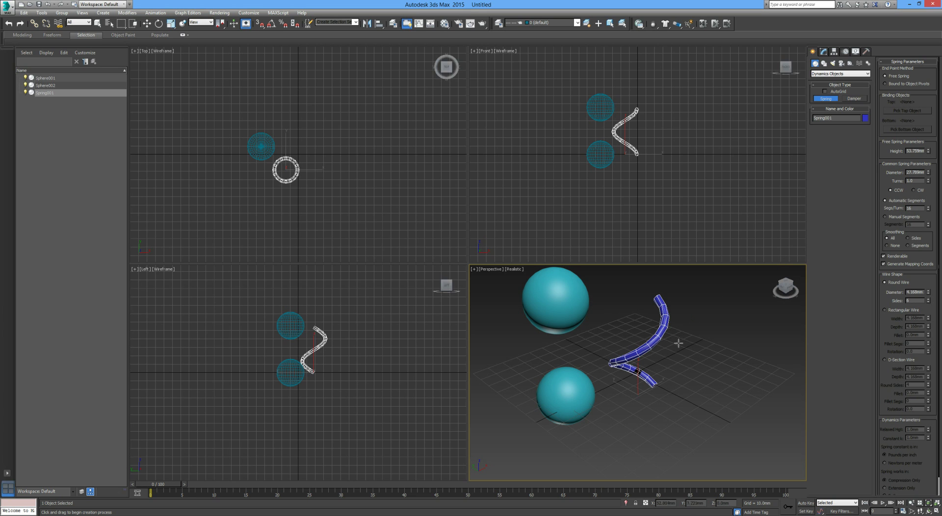
scroll(679, 340, up, 3)
scroll(679, 340, down, 3)
middle_drag(680, 340, 665, 343)
scroll(668, 343, up, 4)
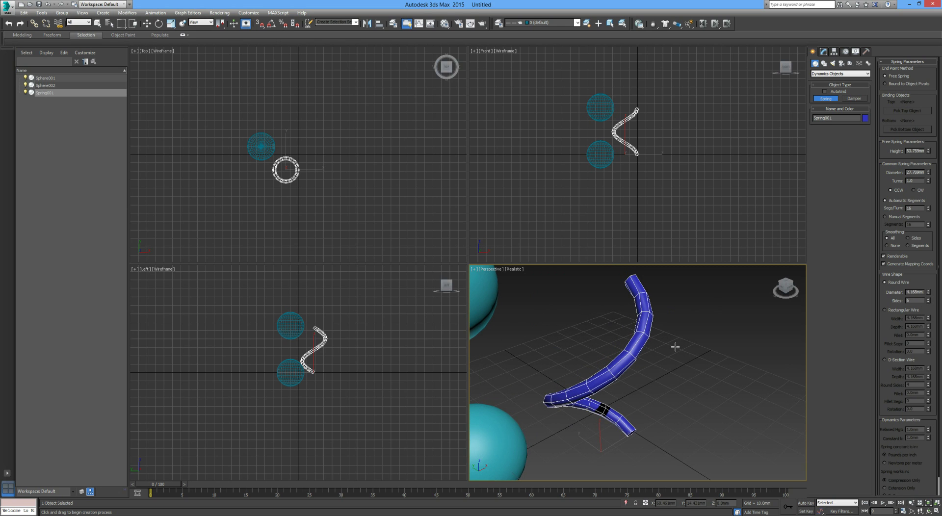
key(alt+w)
- Zoom in on the spring in the maximized Perspective view
scroll(602, 332, up, 3)
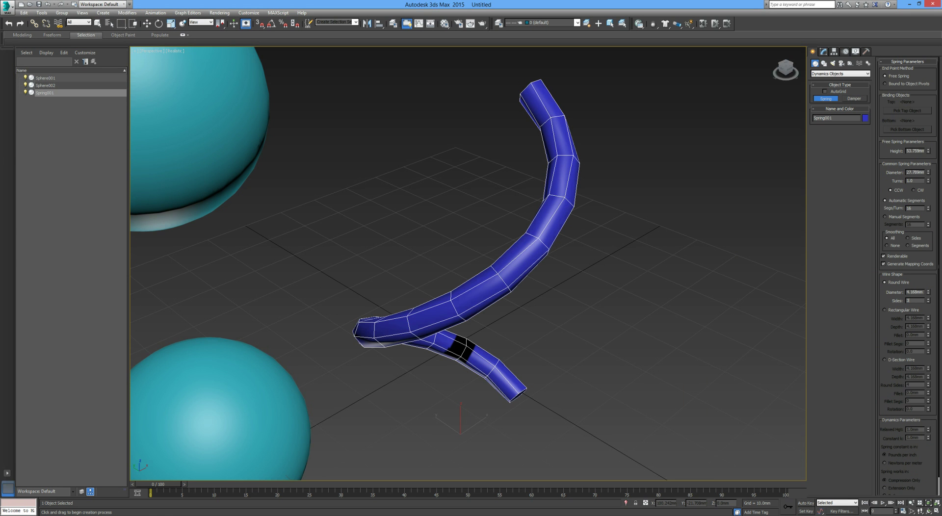
- Give the spring wire 20 sides and raise its segments per turn to 64
mouse_move(496, 365)
alt+middle_down()
mouse_move(505, 348)
mouse_move(567, 347)
mouse_move(455, 362)
mouse_move(512, 358)
alt+middle_up()
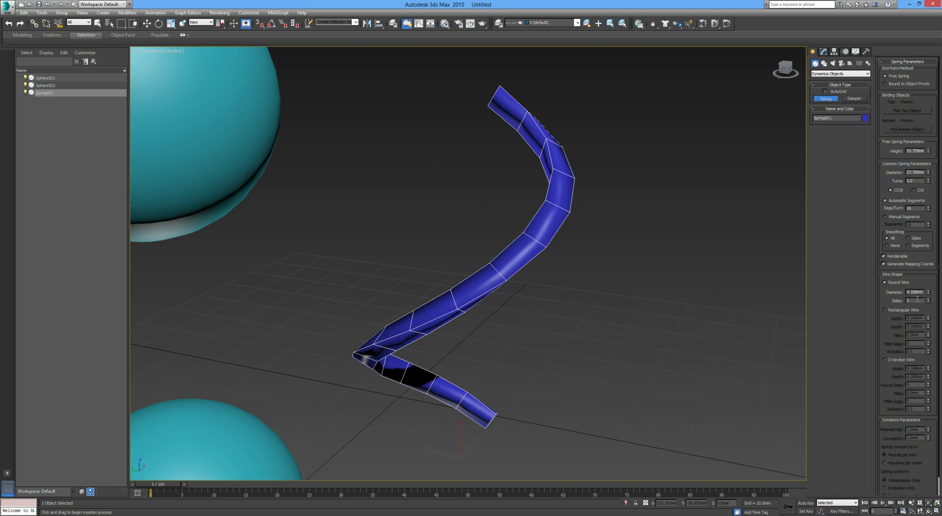
text(20)
key(Return)
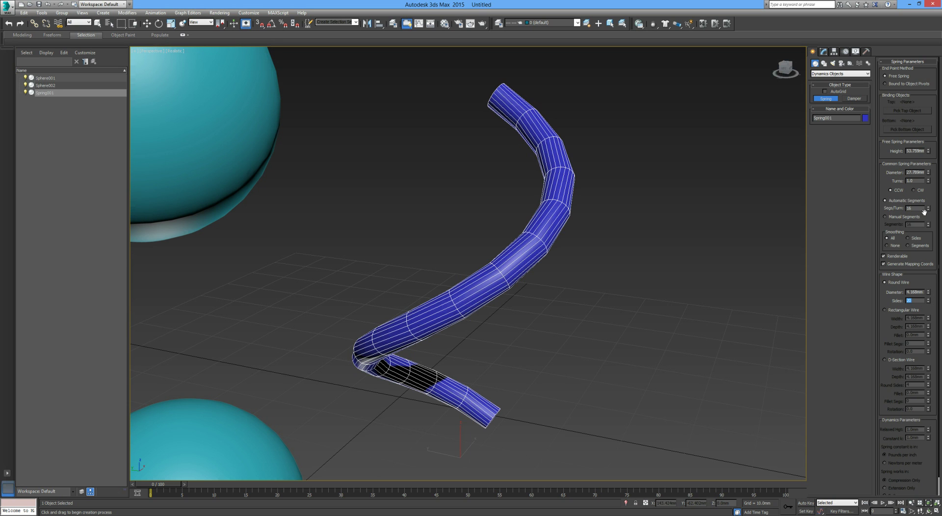
drag(929, 208, 928, 187)
click(601, 270)
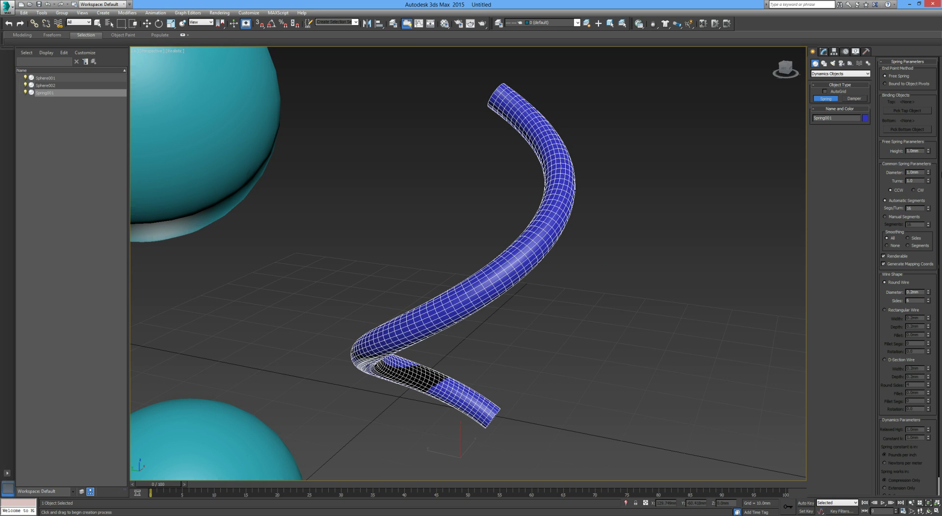
mouse_move(929, 174)
mouse_down()
mouse_move(928, 163)
mouse_move(928, 179)
mouse_up()
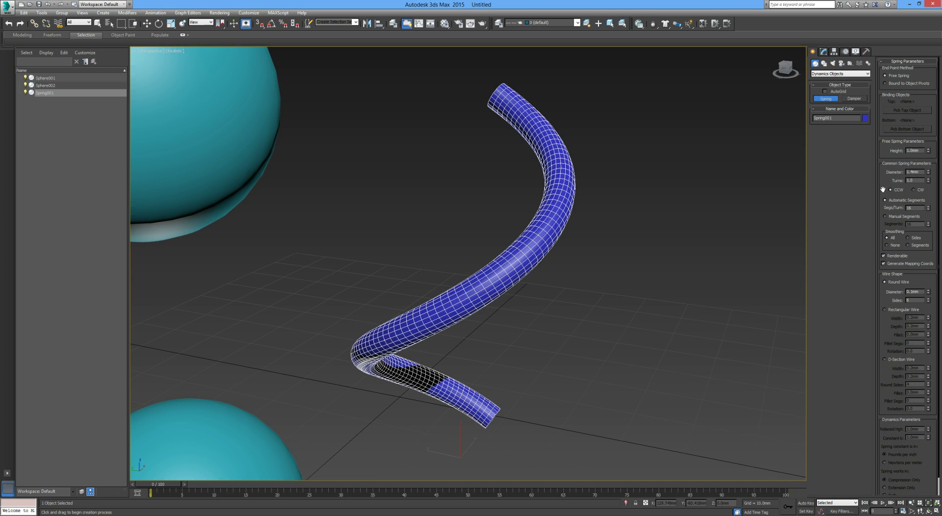
right_click(702, 236)
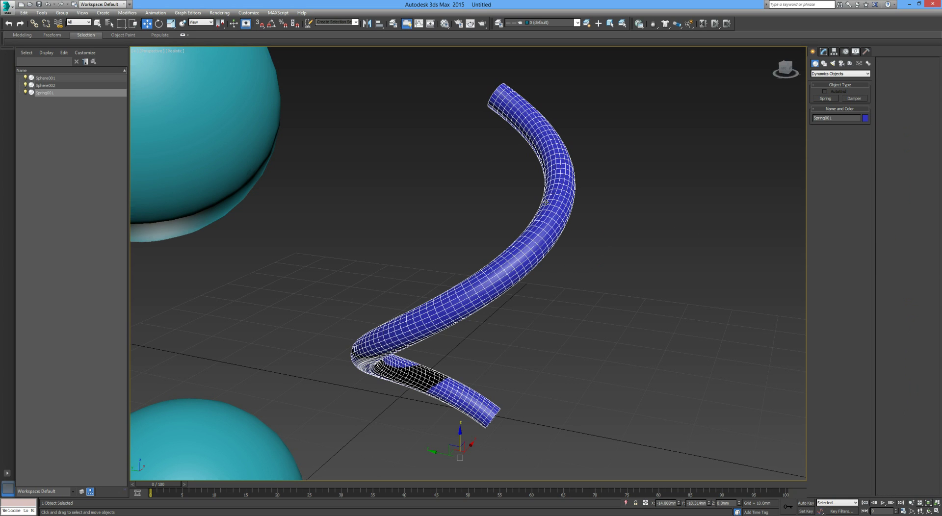
- Adjust the spring's coil diameter and thicken its wire to 7.768mm
click(824, 51)
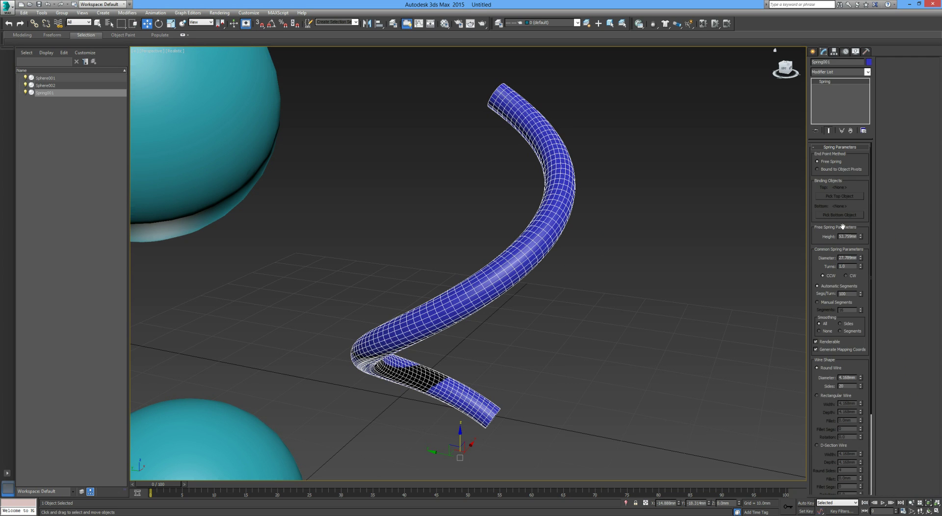
click(859, 262)
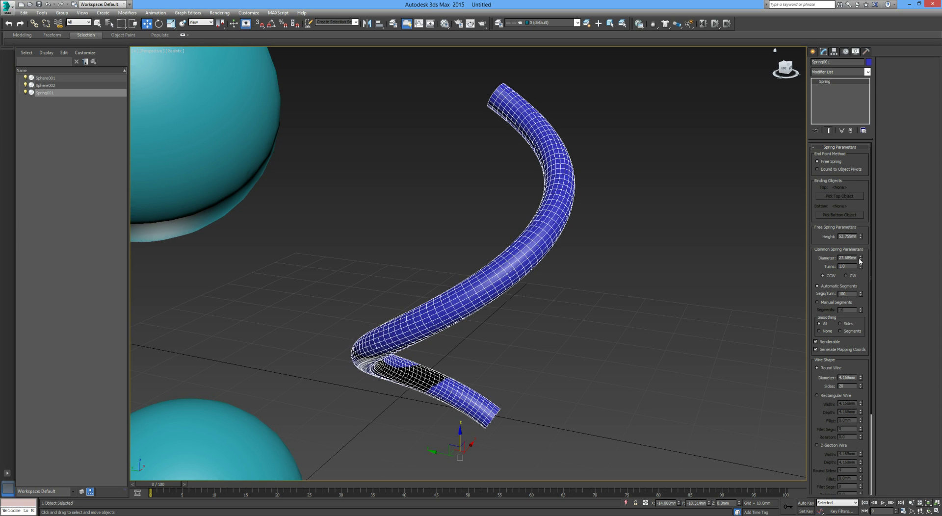
drag(860, 262, 857, 285)
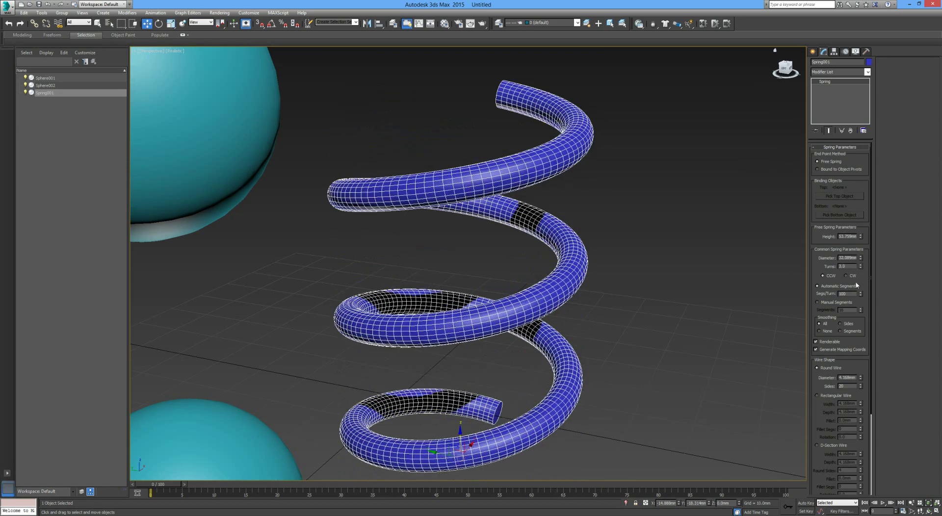
scroll(857, 285, down, 4)
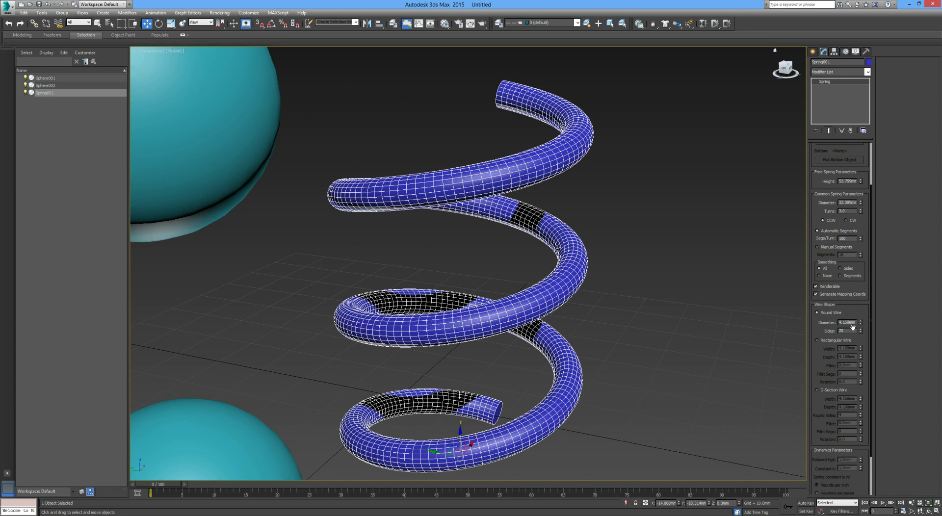
scroll(853, 327, down, 1)
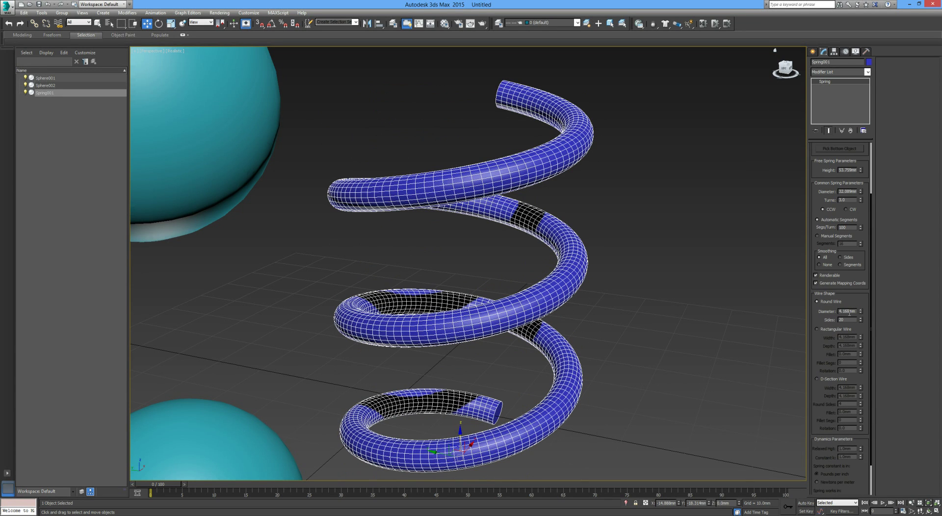
drag(860, 312, 859, 298)
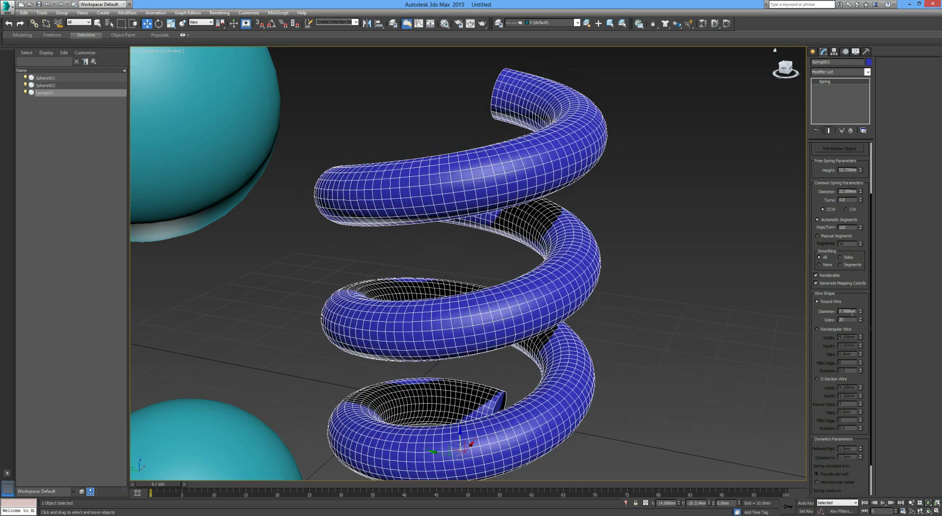
- Try rectangular and D-shaped wire sections, then settle on Round Wire
click(828, 330)
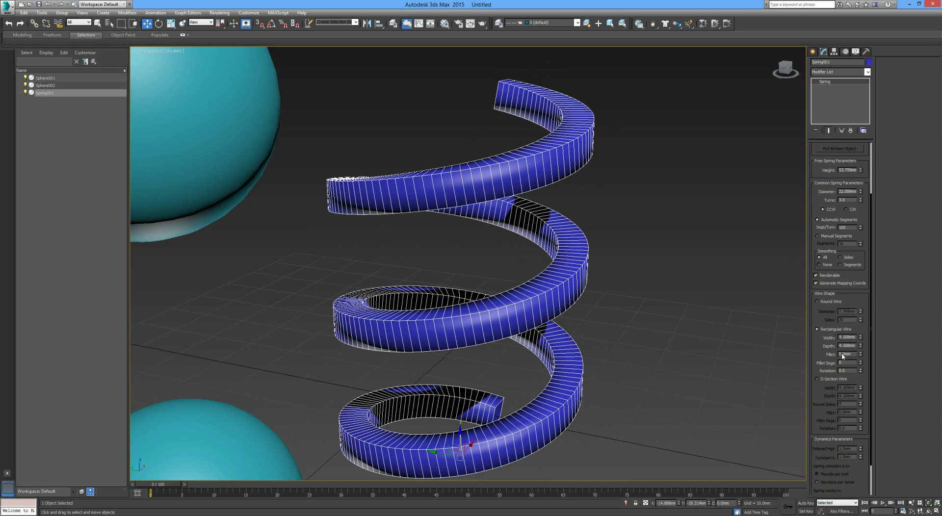
click(826, 380)
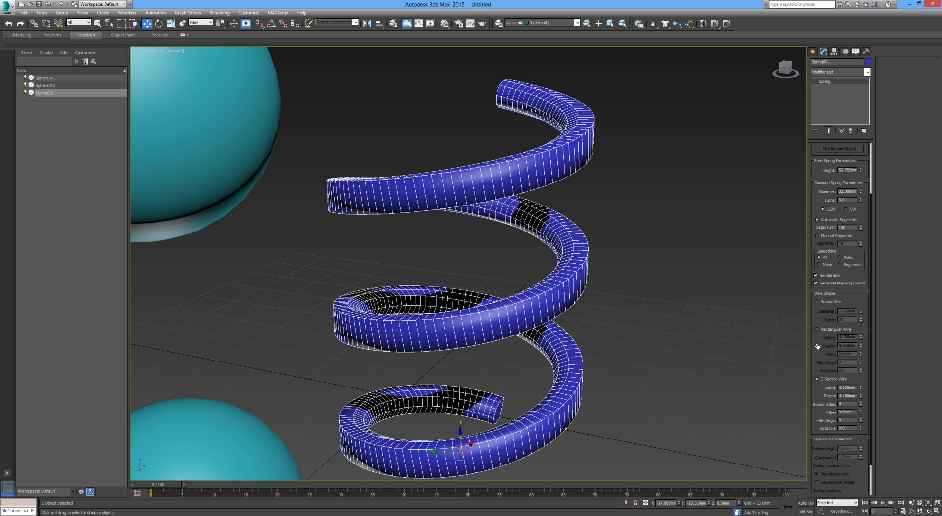
click(827, 303)
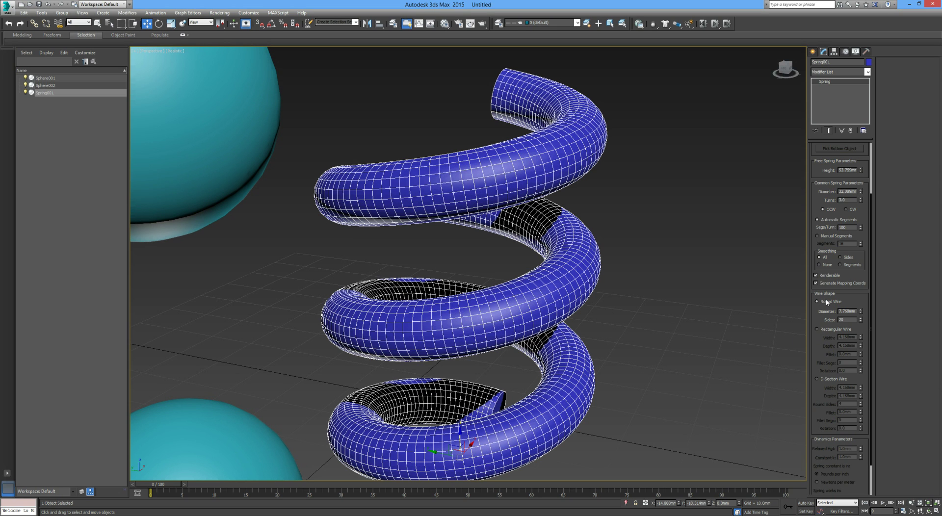
scroll(827, 303, up, 3)
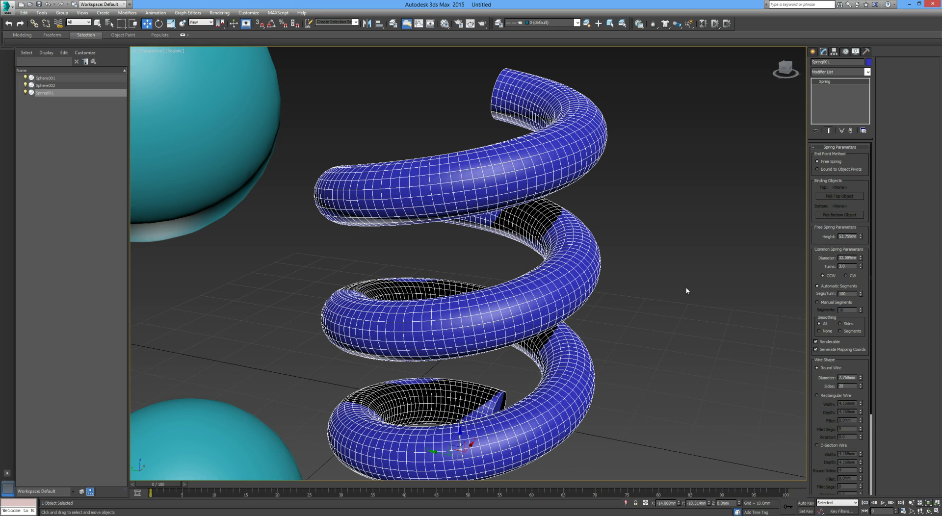
scroll(686, 291, down, 6)
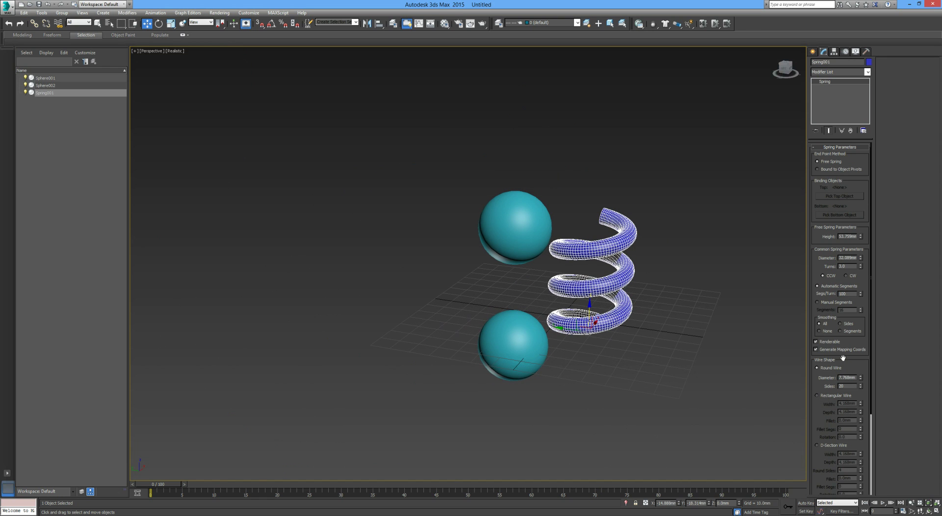
- Thin the spring's wire diameter to 4.168mm
click(861, 377)
drag(861, 377, 859, 387)
click(707, 379)
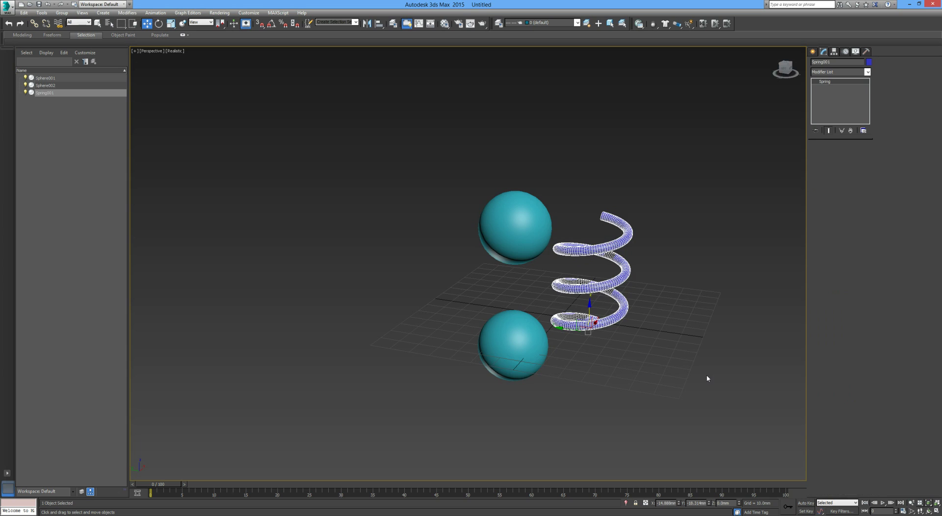
scroll(707, 379, down, 2)
scroll(697, 373, up, 2)
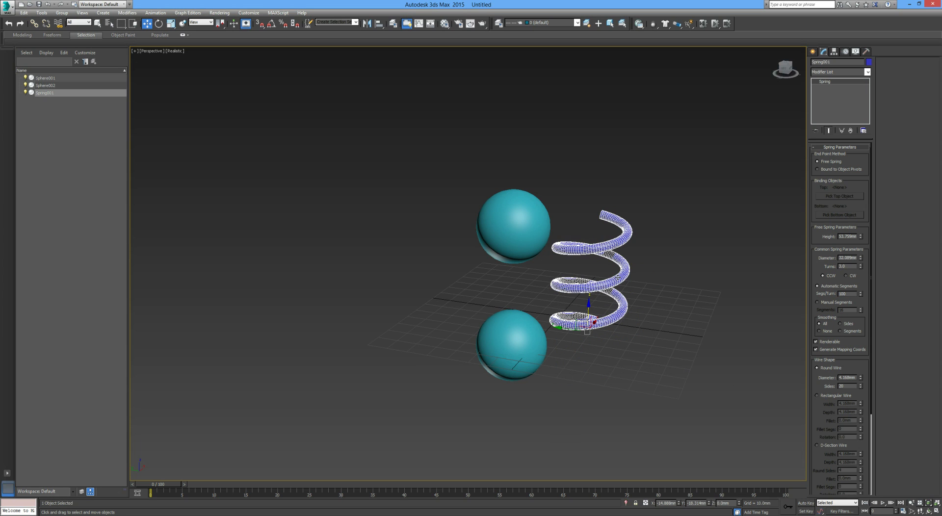
- Bind the spring to object pivots, top to Sphere002 and bottom to Sphere001
click(833, 171)
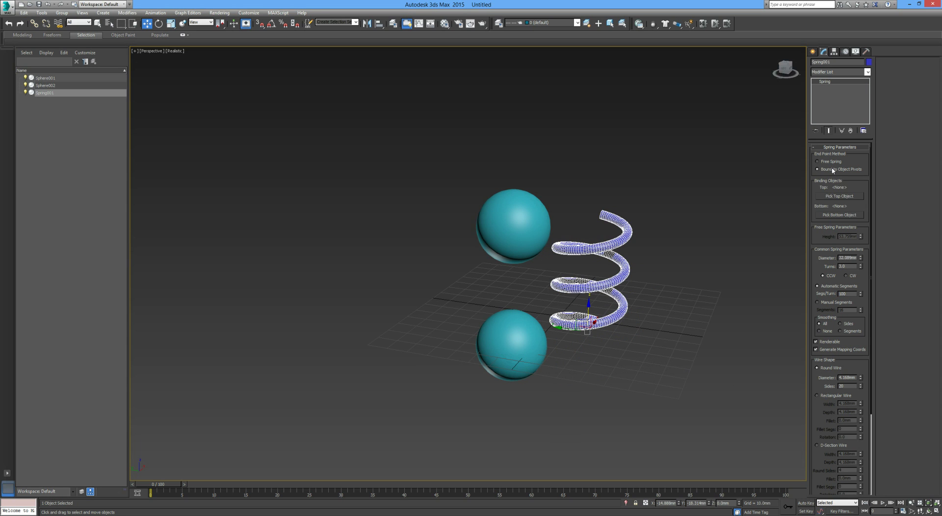
click(841, 198)
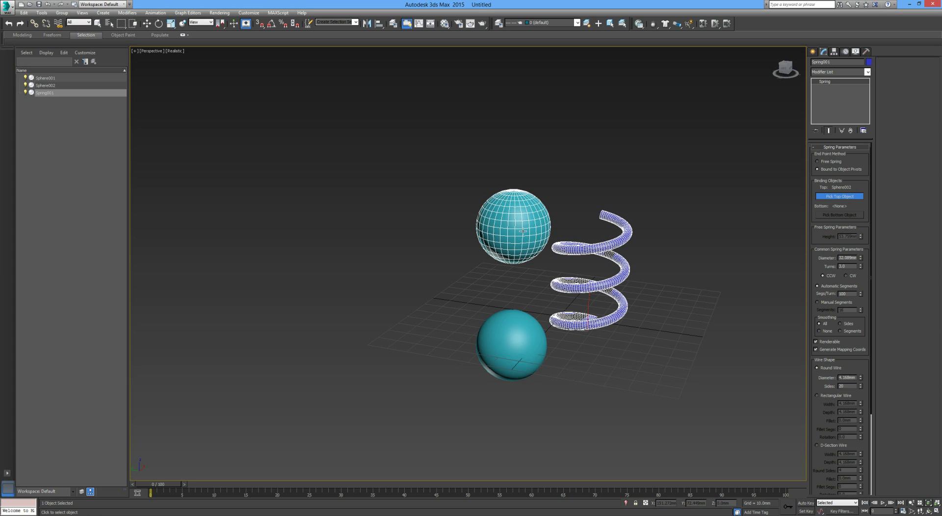
click(524, 231)
click(839, 216)
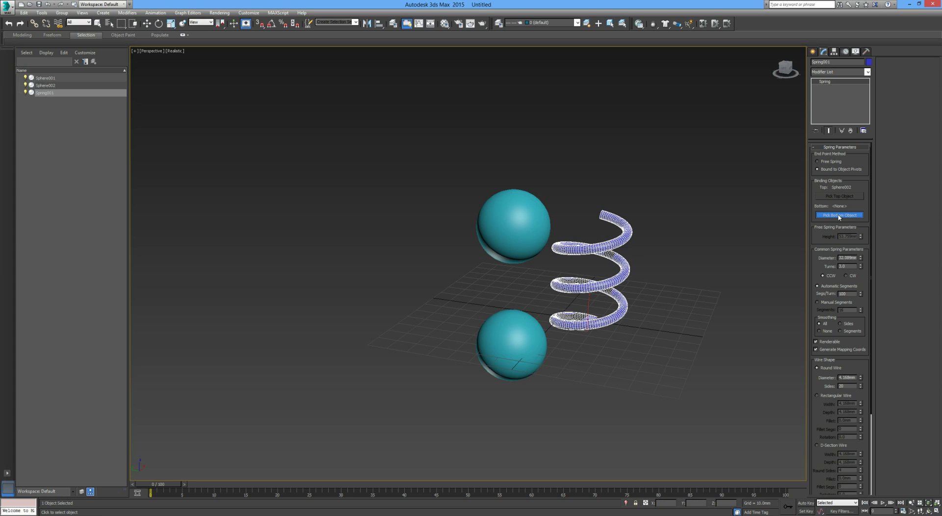
click(523, 331)
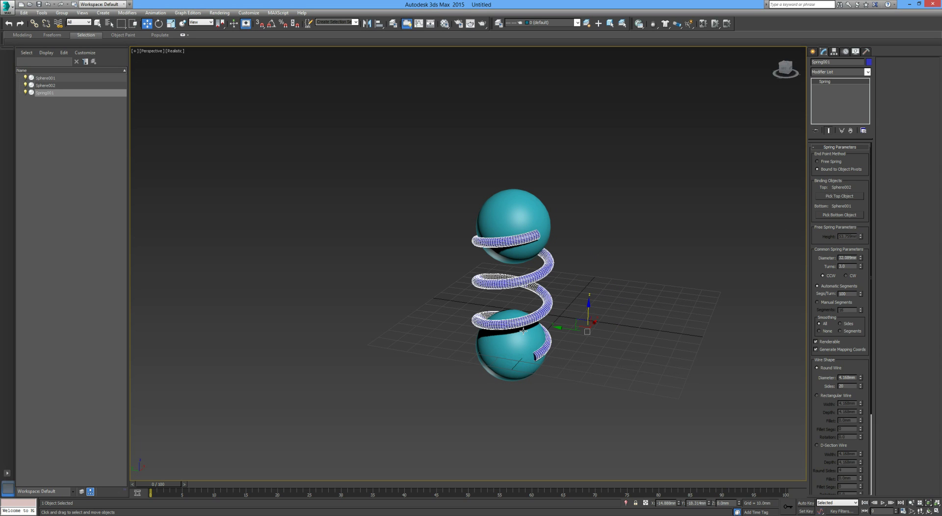
click(519, 212)
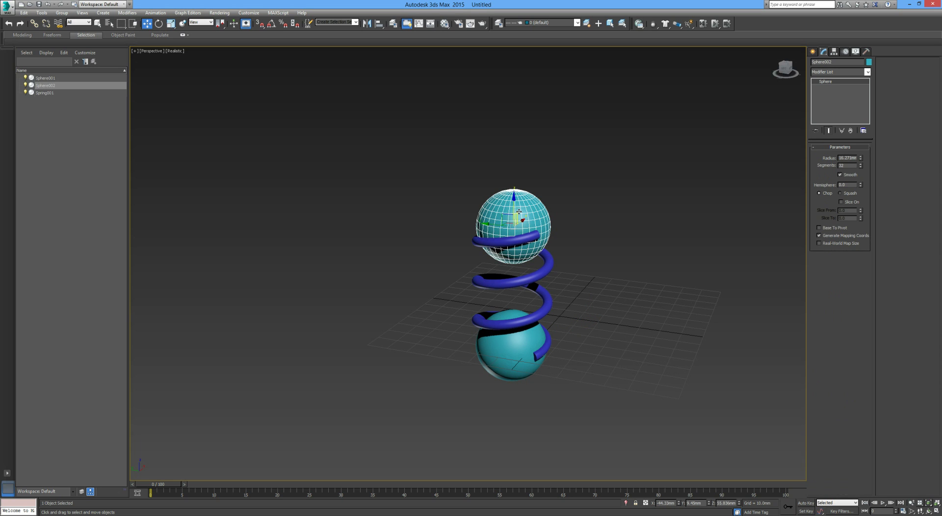
- Enlarge both the top and bottom sphere radii to about 20mm each
drag(860, 160, 862, 145)
click(520, 354)
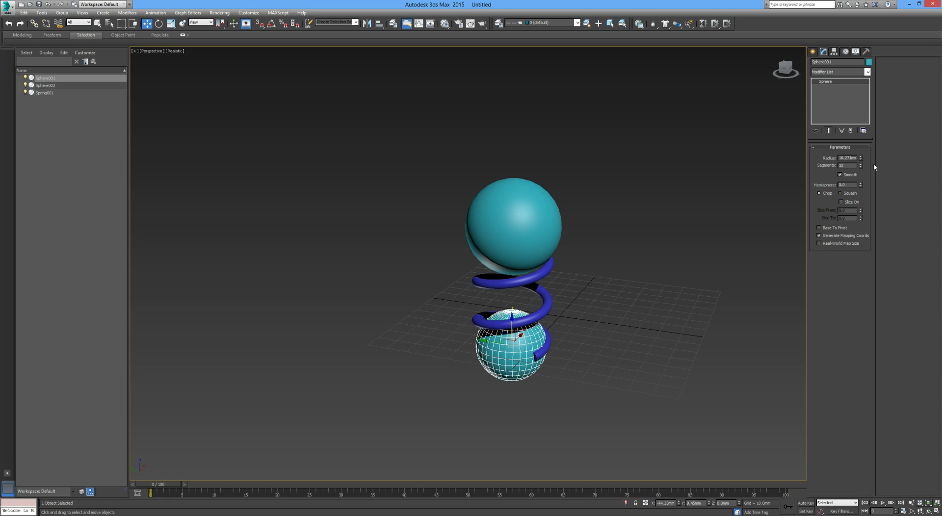
drag(862, 160, 859, 147)
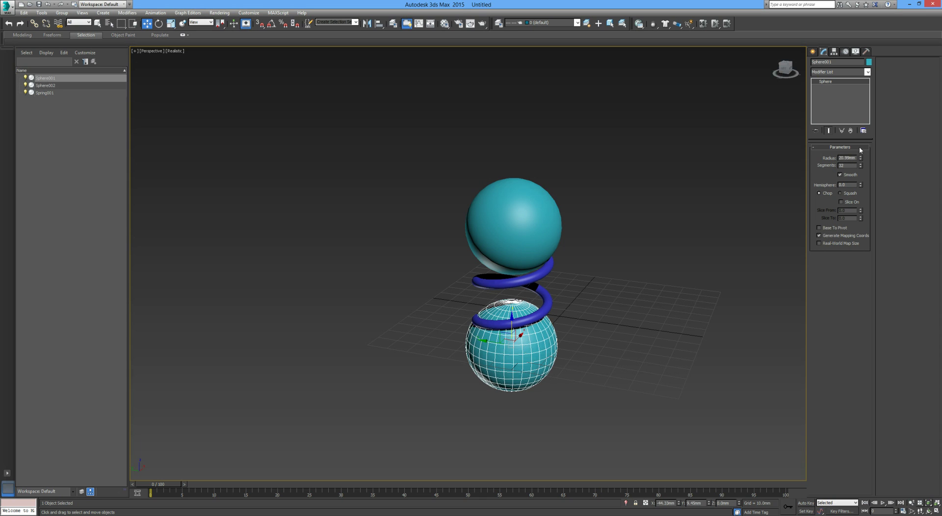
click(679, 314)
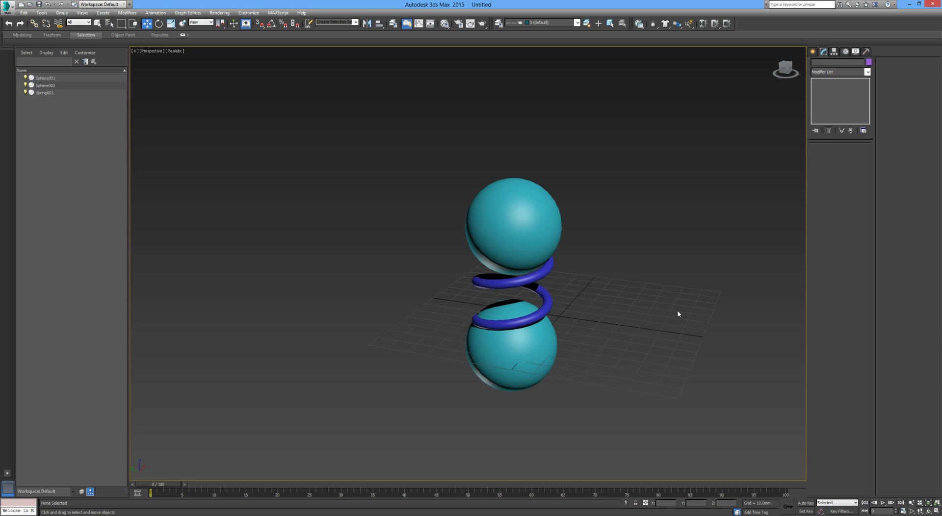
- Raise Sphere002 and reposition Sphere001 beneath it so the spring stretches between them
click(521, 229)
drag(515, 204, 514, 148)
click(508, 305)
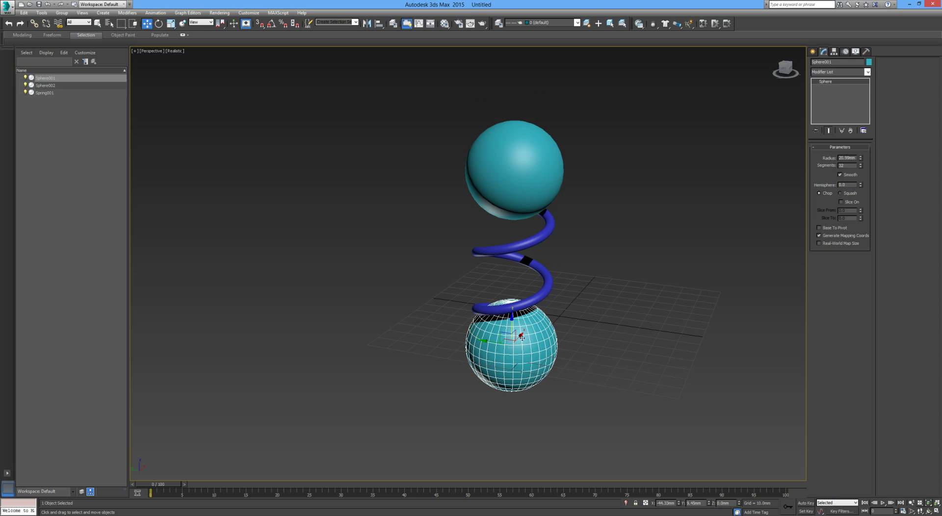
mouse_move(511, 343)
mouse_down()
mouse_move(626, 353)
mouse_move(420, 352)
mouse_move(541, 339)
mouse_move(514, 339)
mouse_up()
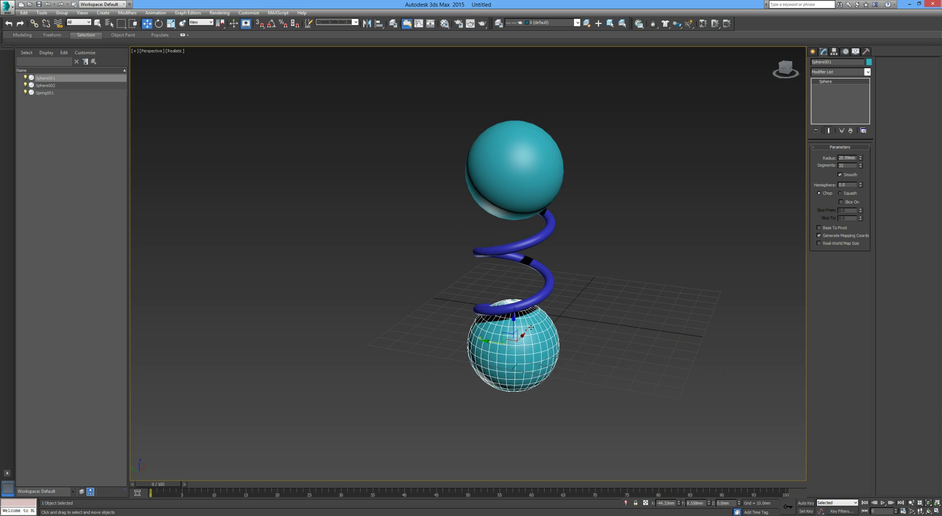
middle_drag(594, 340, 469, 353)
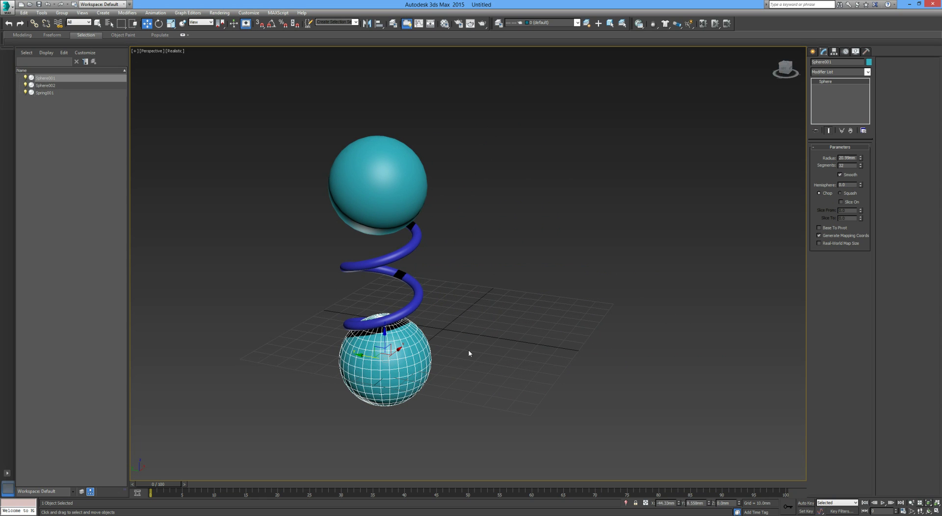
- Hide the home grid and tilt the view to see the spring side-on
key(g)
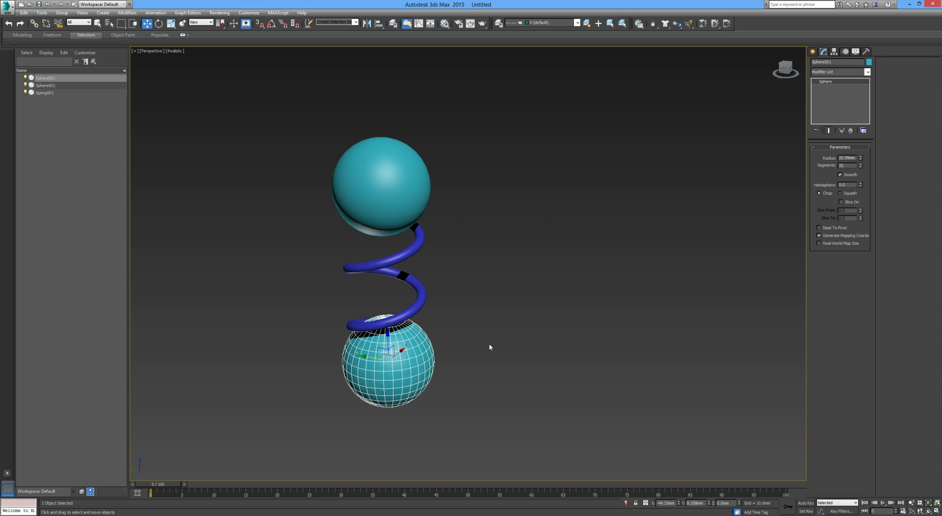
click(476, 346)
alt+middle_drag(477, 347, 420, 374)
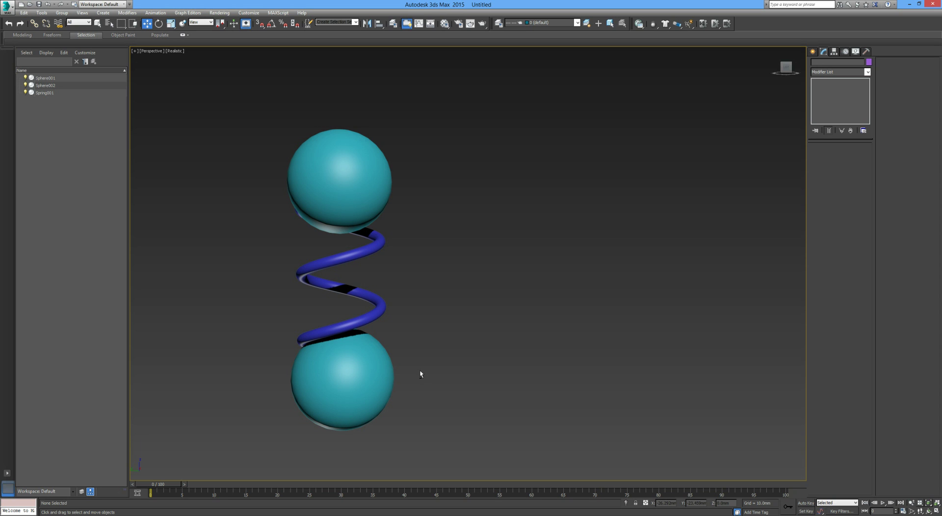
- Lower Sphere002 on Z to compress the spring against Sphere001
click(374, 219)
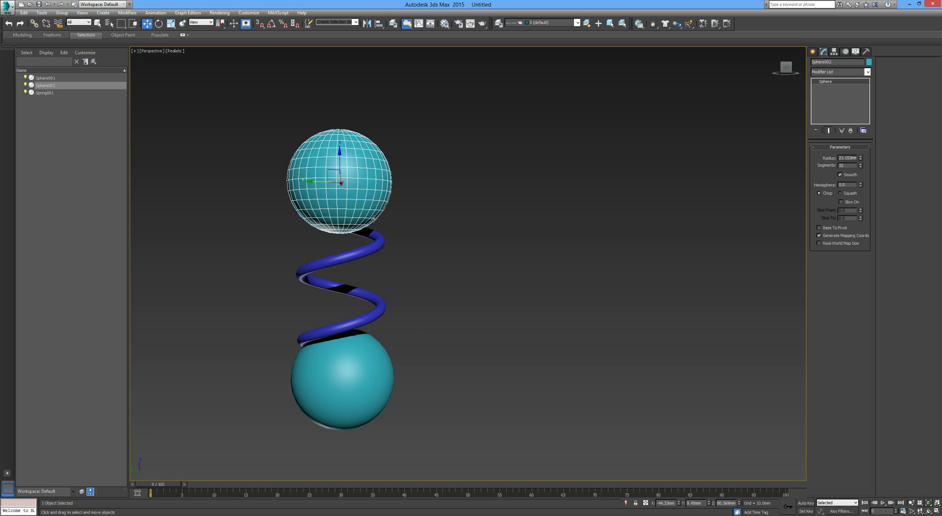
drag(346, 158, 344, 251)
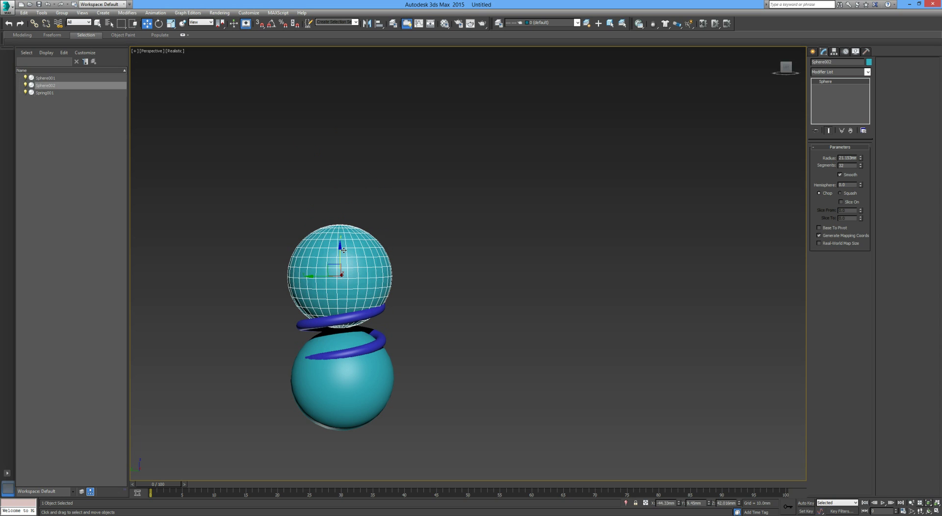
click(535, 317)
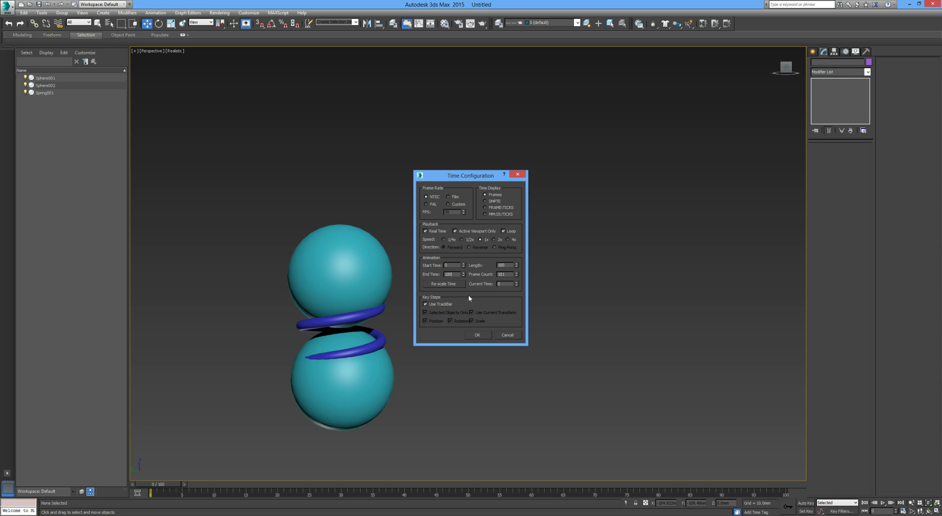
click(488, 336)
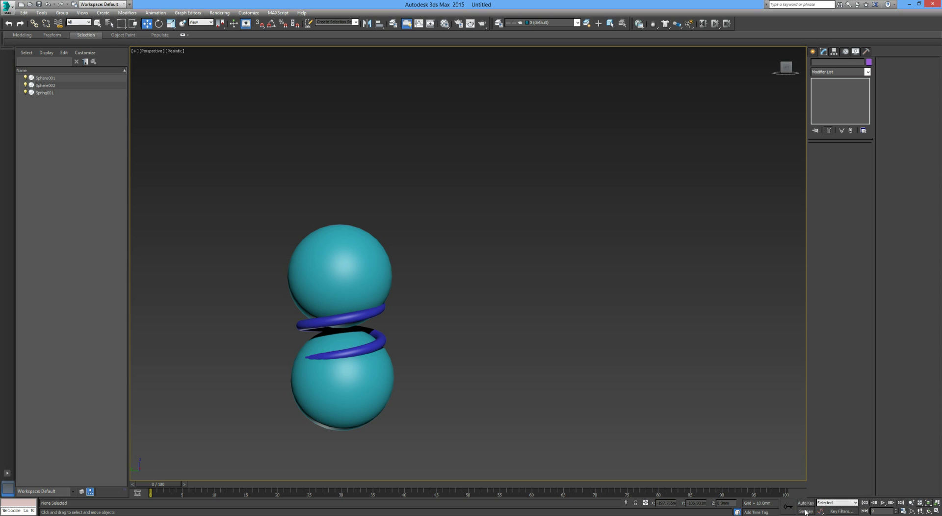
- Pan the view left and turn on Auto Key at frame 0
middle_drag(529, 420, 500, 417)
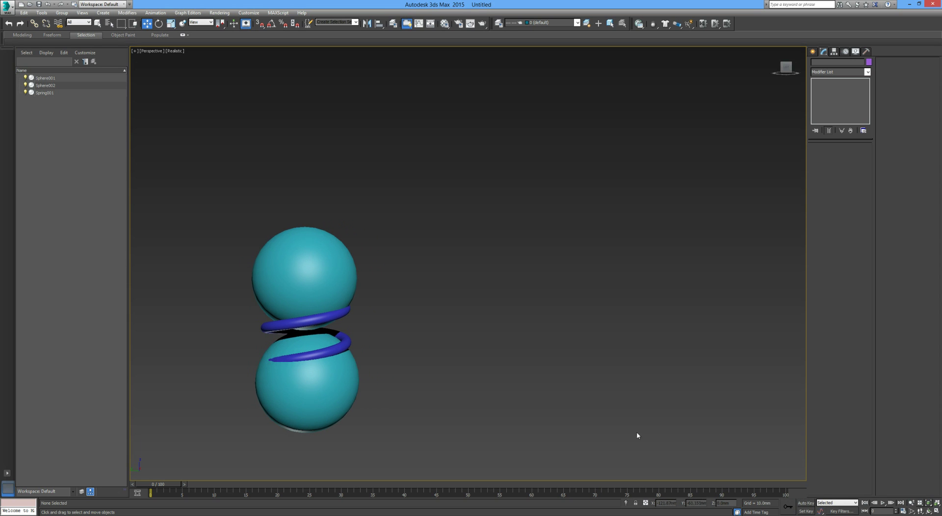
click(805, 503)
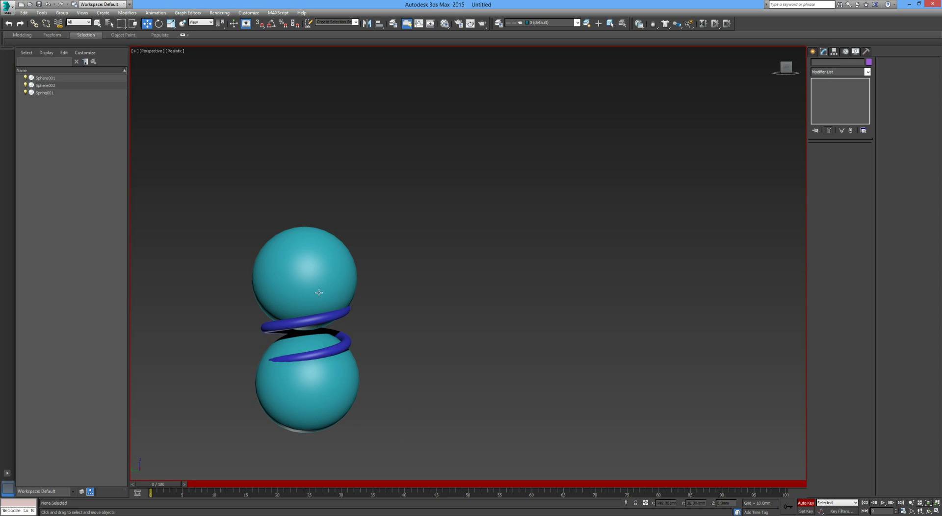
- Undo a frame-15 move, then raise the top sphere high at frame 0 to stretch the spring
click(169, 486)
drag(169, 486, 262, 488)
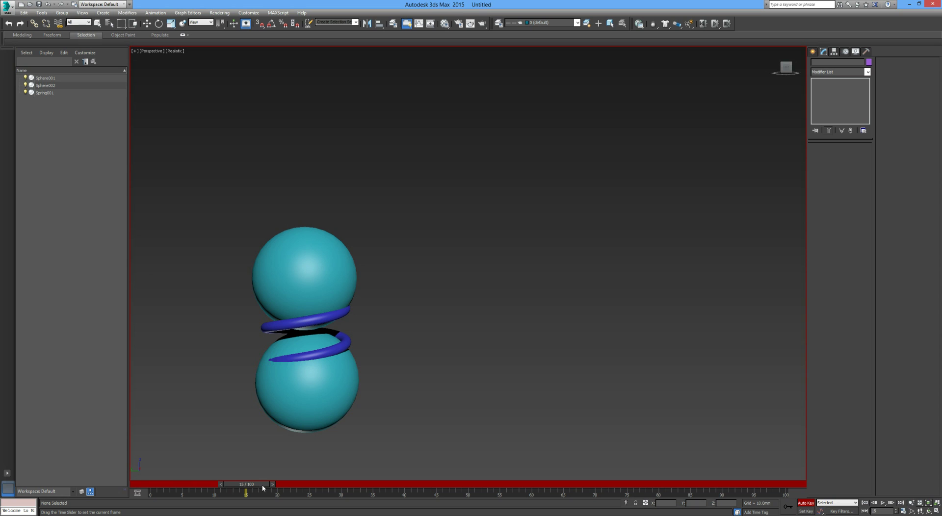
click(305, 302)
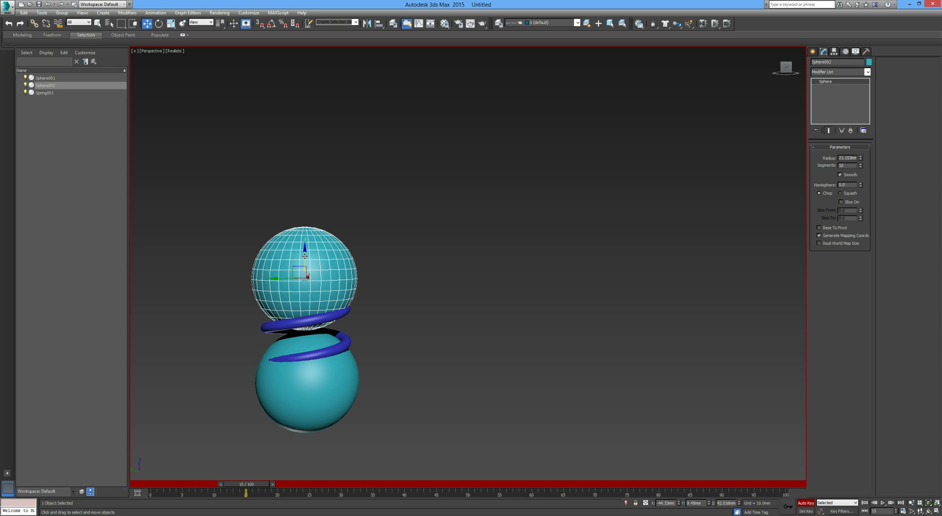
drag(305, 256, 194, 117)
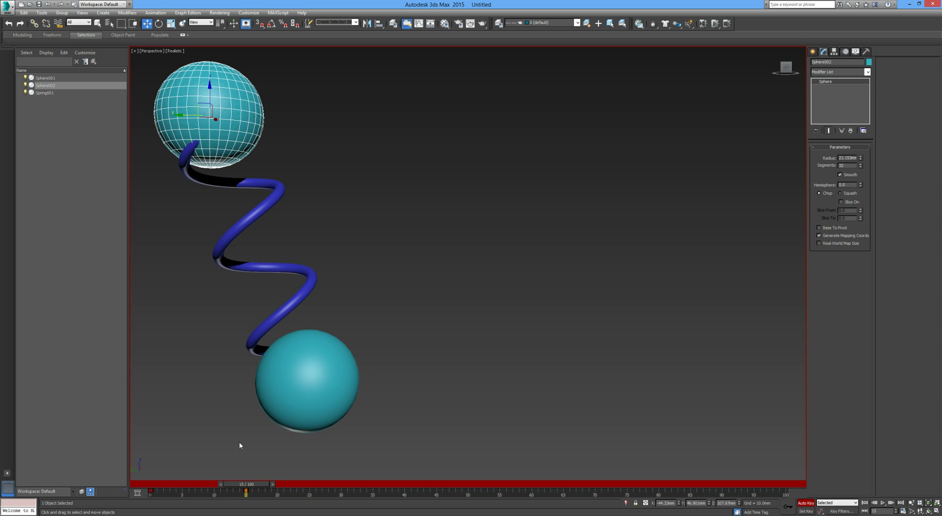
key(ctrl+z)
key(ctrl+z)
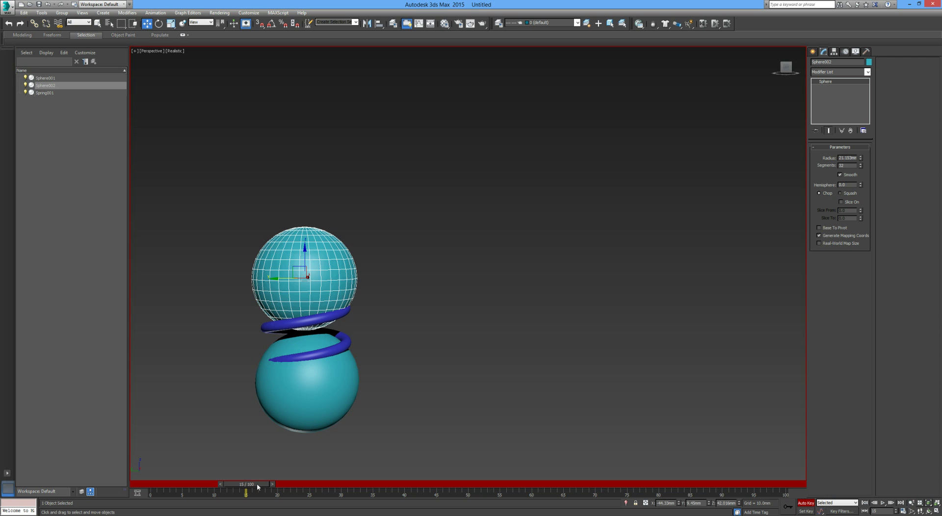
drag(257, 483, 166, 486)
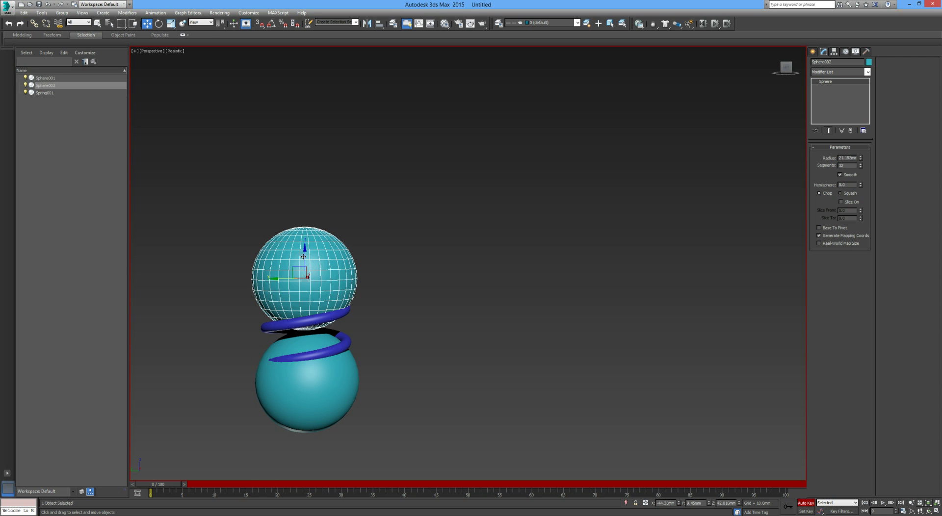
drag(306, 253, 189, 119)
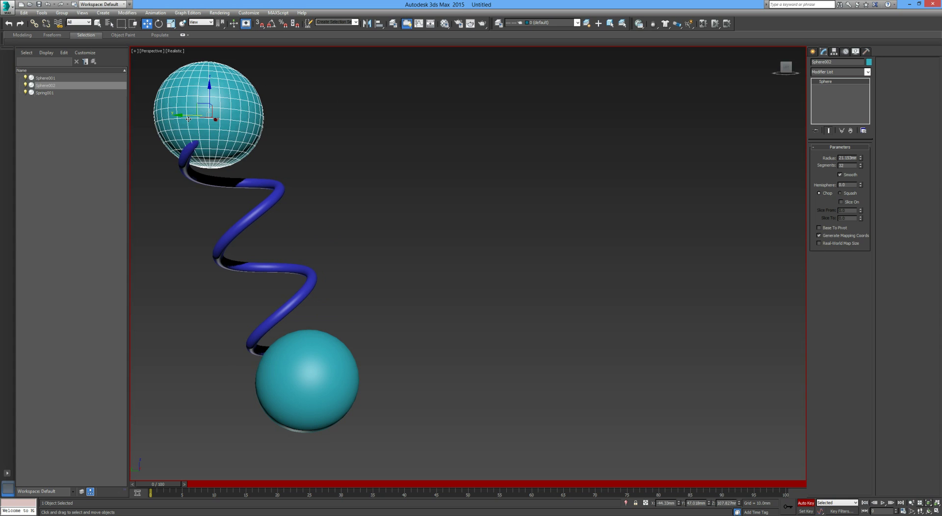
- At frame 20, lower Sphere002 down onto Sphere001
click(212, 356)
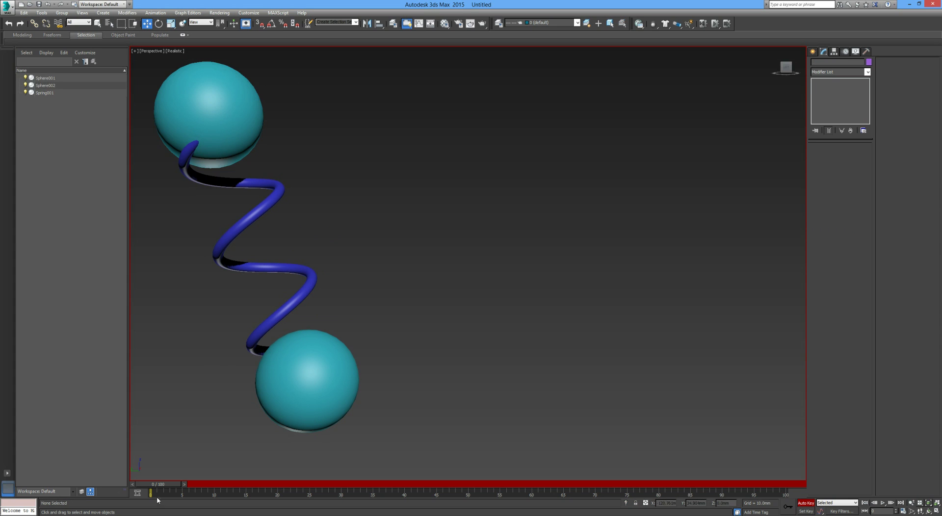
mouse_move(166, 487)
mouse_down()
mouse_move(218, 488)
mouse_move(167, 487)
mouse_up()
click(227, 153)
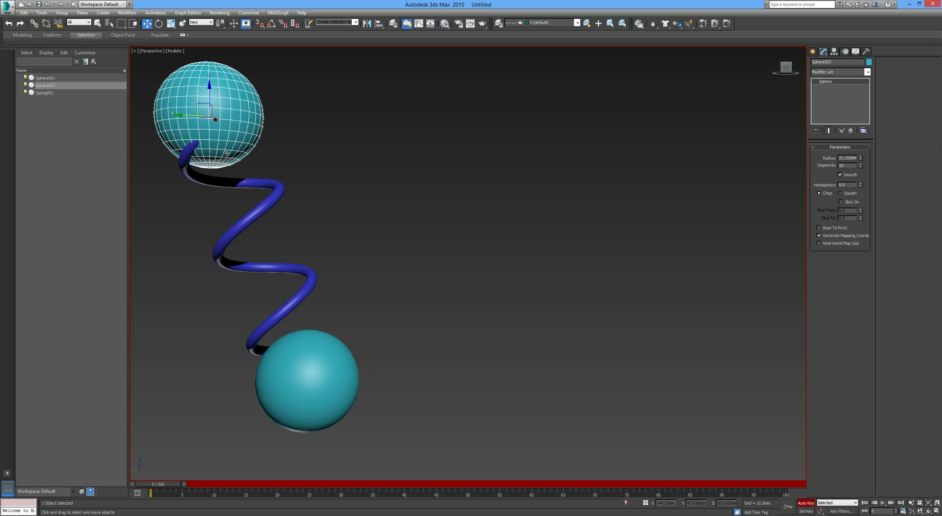
click(208, 415)
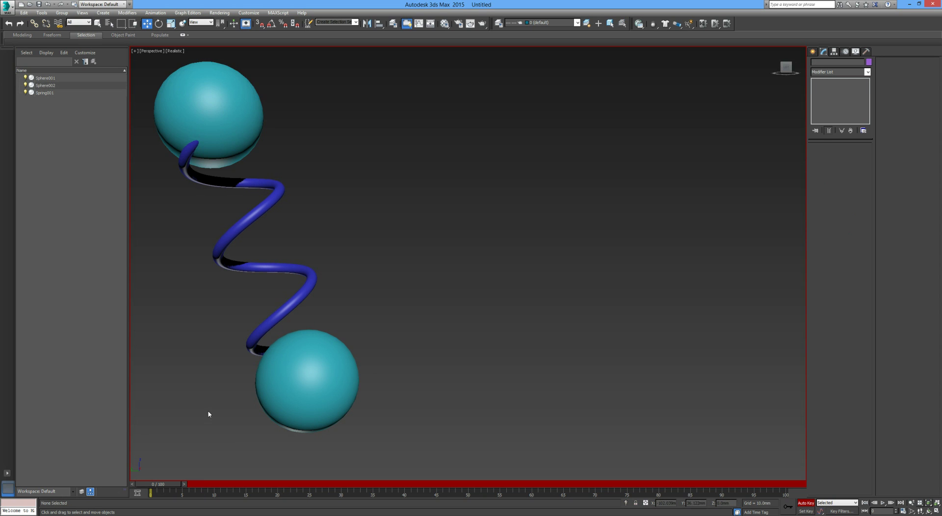
drag(166, 482, 281, 484)
click(224, 99)
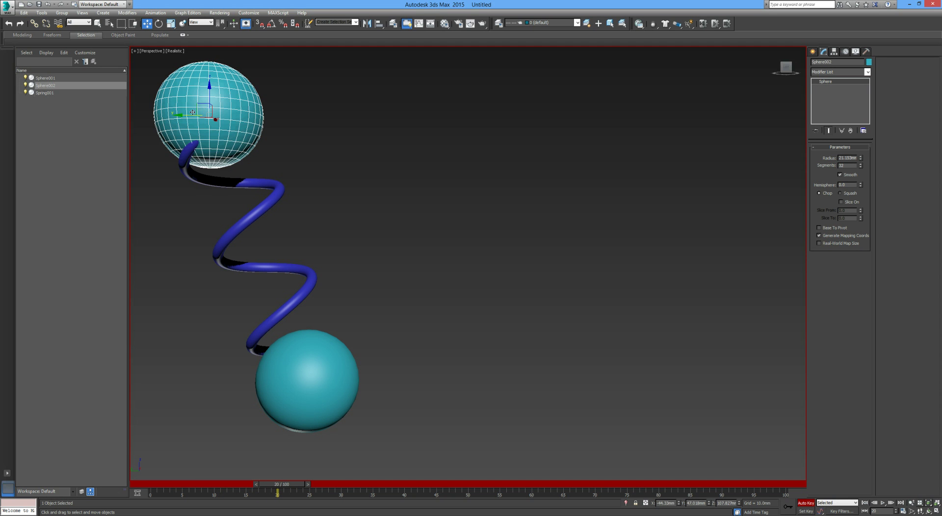
drag(212, 118, 314, 278)
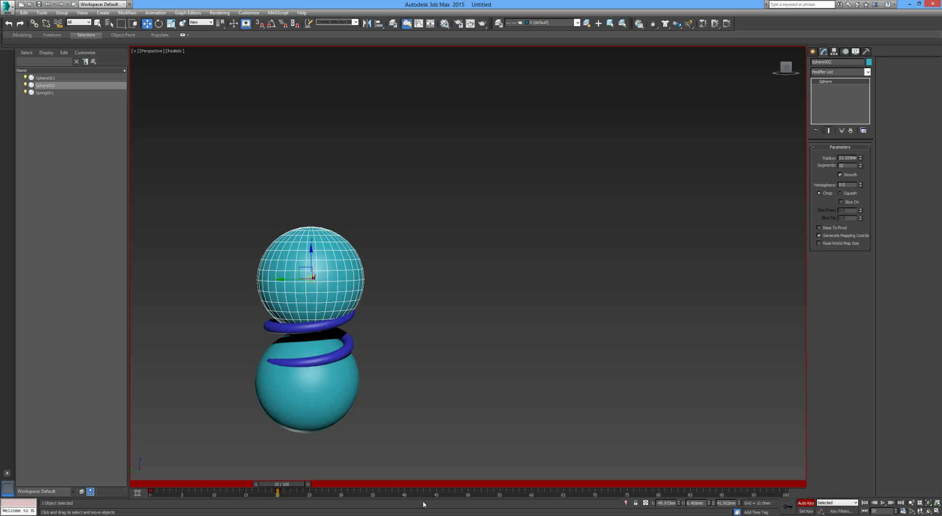
- Lift the top sphere up and right at frame 40, then raise the lower sphere at frame 60
drag(273, 484, 400, 489)
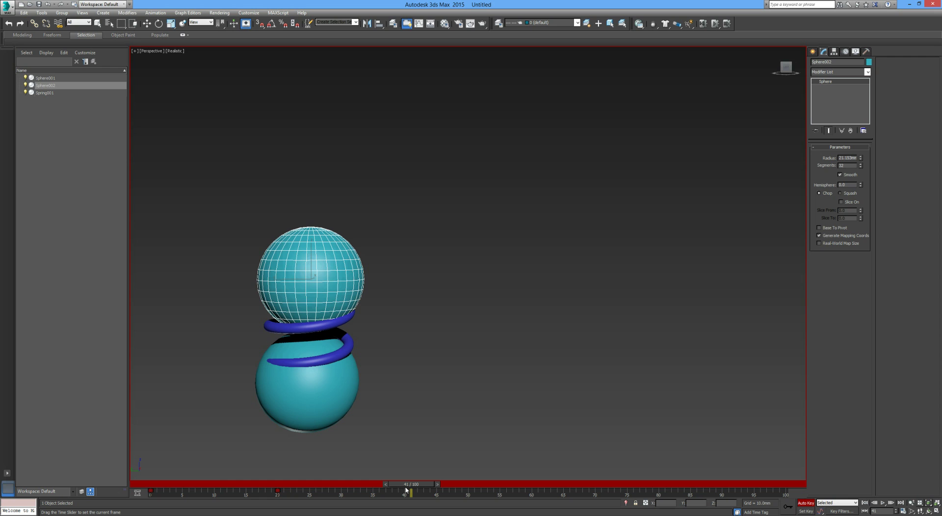
key(w)
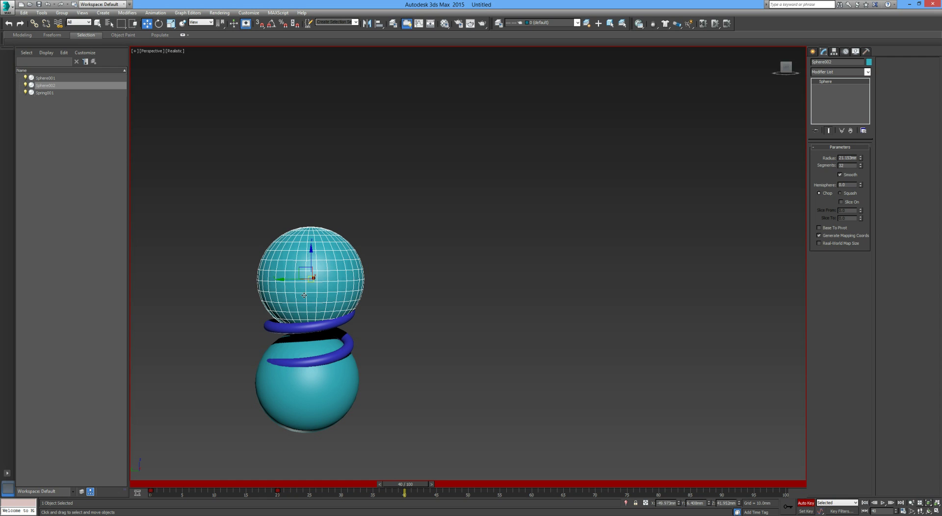
drag(312, 278, 452, 112)
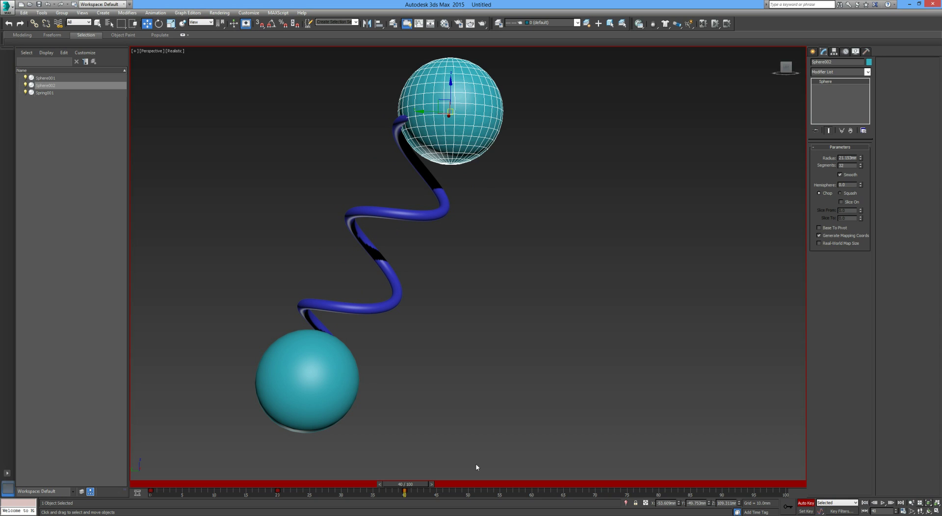
drag(414, 485, 538, 486)
key(w)
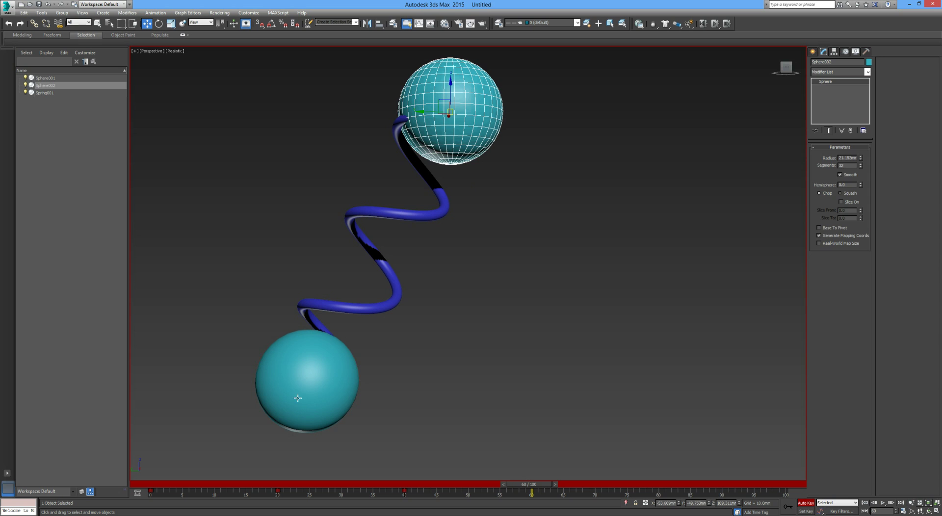
click(305, 386)
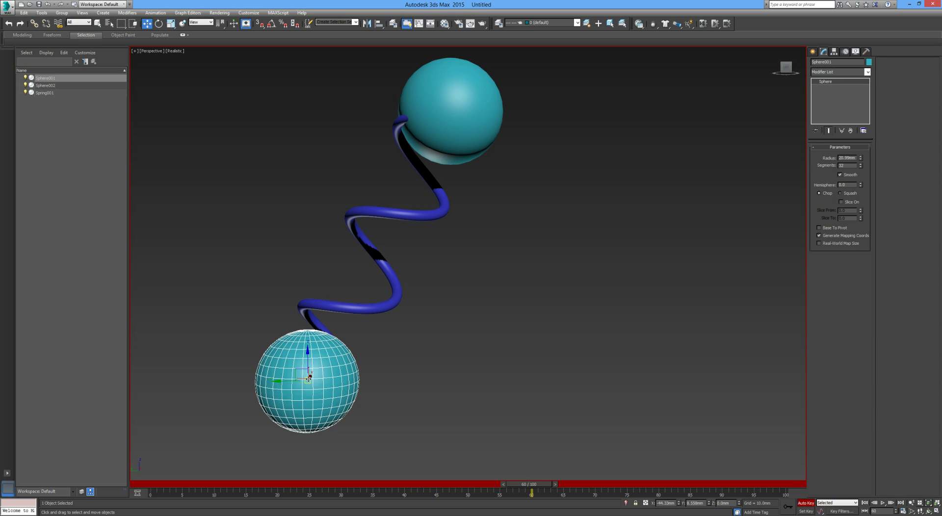
drag(308, 379, 419, 218)
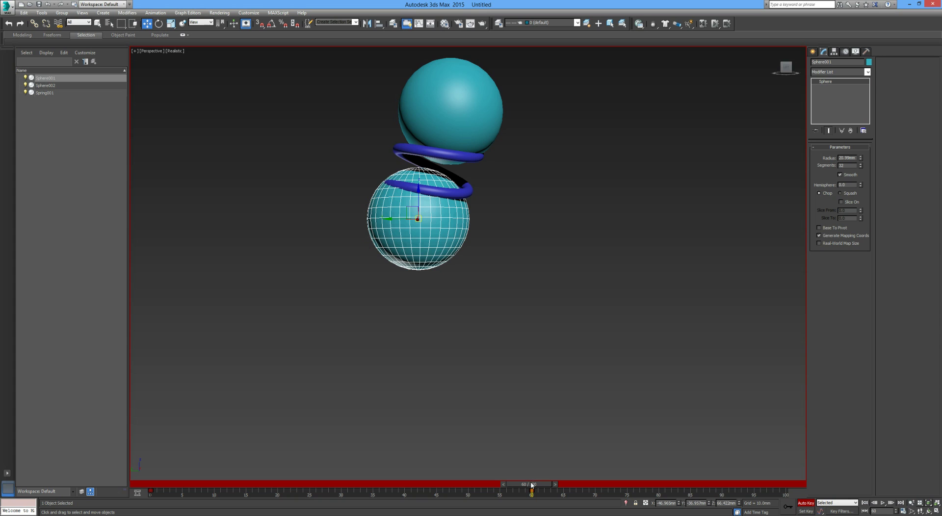
- Move the lower sphere down-right at frame 80, drop the top sphere onto it at 95, then go to frame 100
drag(532, 486, 658, 487)
key(w)
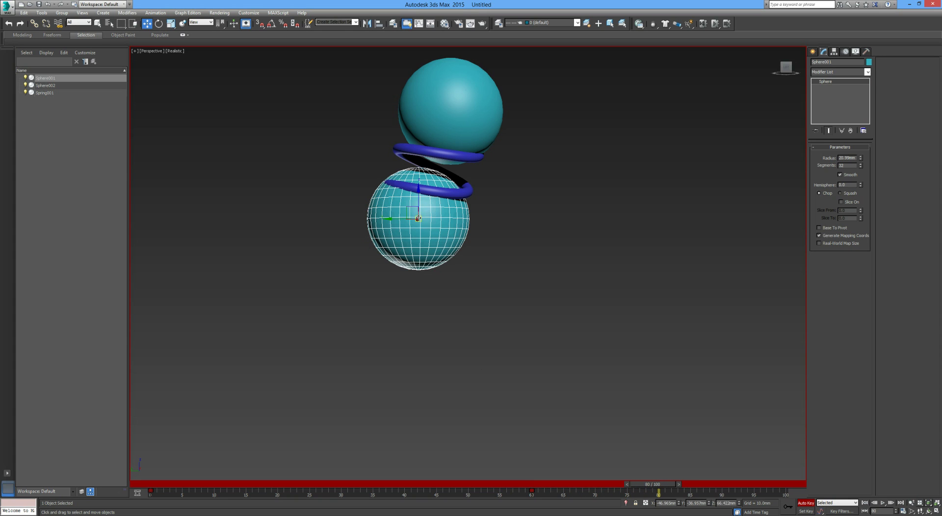
drag(429, 231, 642, 383)
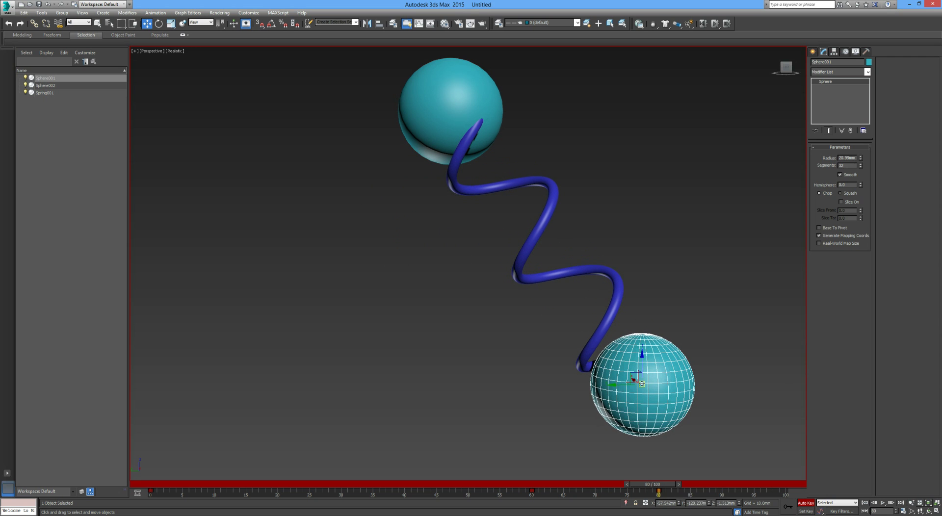
drag(673, 484, 760, 493)
key(w)
click(464, 118)
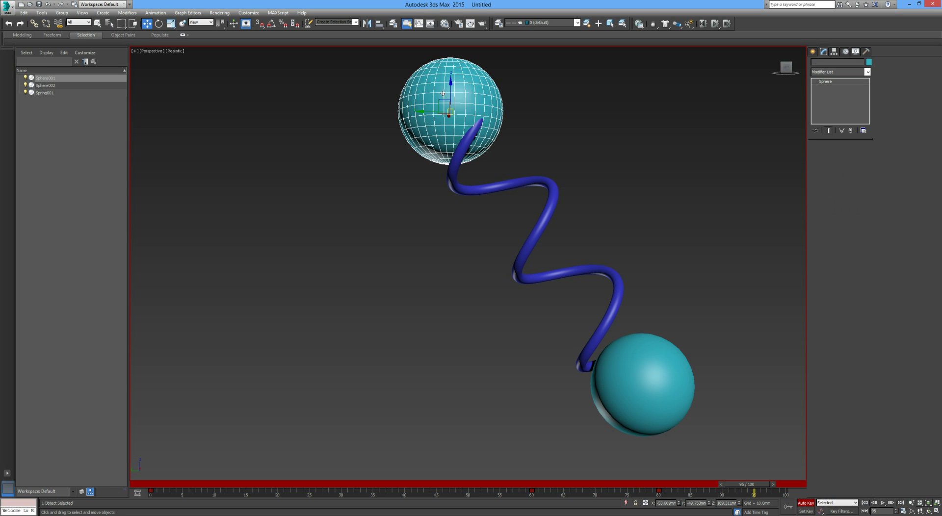
drag(451, 111, 642, 276)
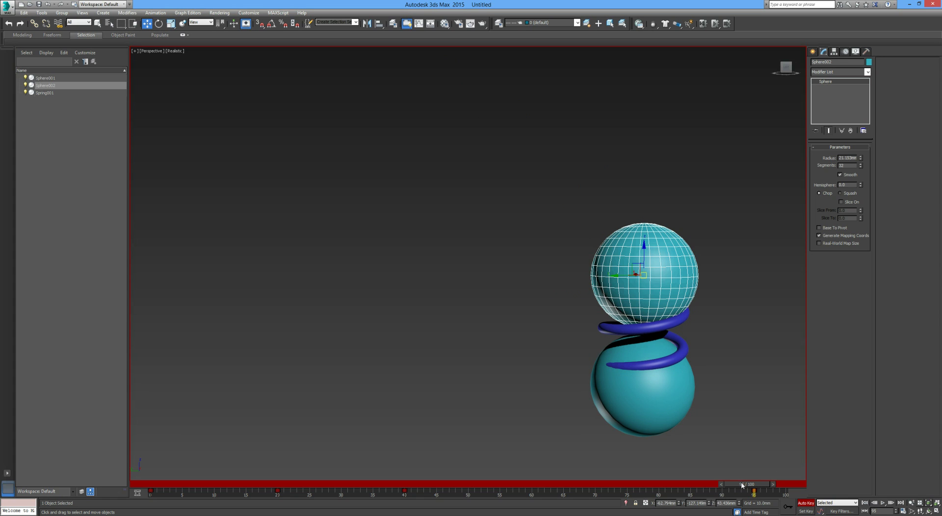
drag(742, 486, 773, 487)
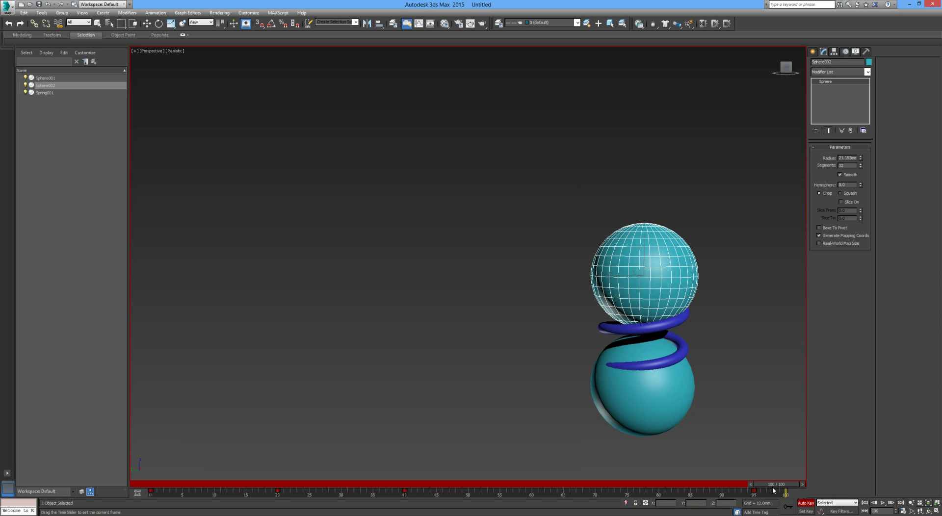
- Play and stop the animation, step forward six frames, then jump to the end and back to start
click(884, 504)
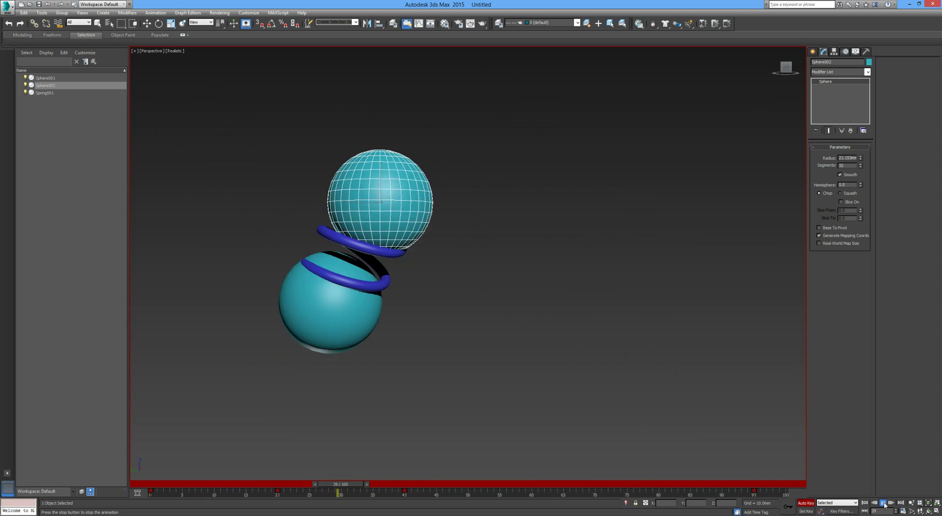
click(884, 503)
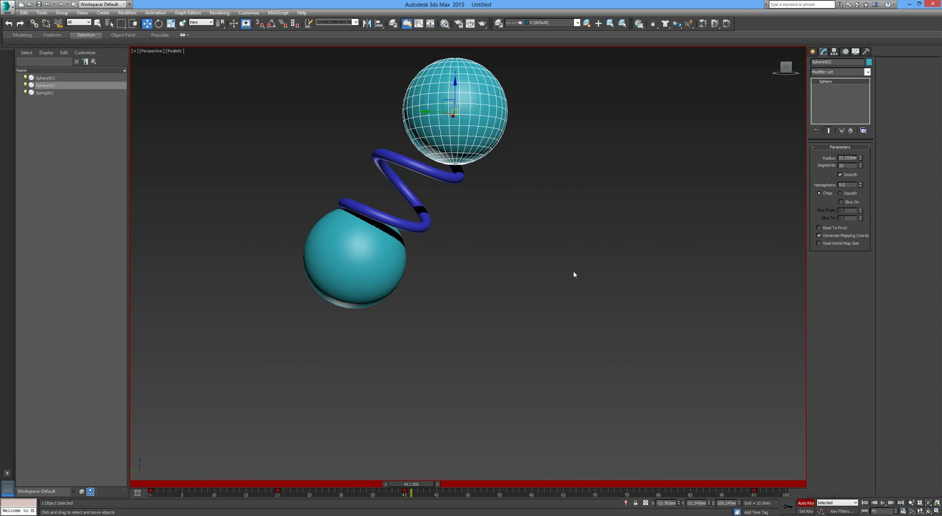
middle_drag(574, 272, 608, 329)
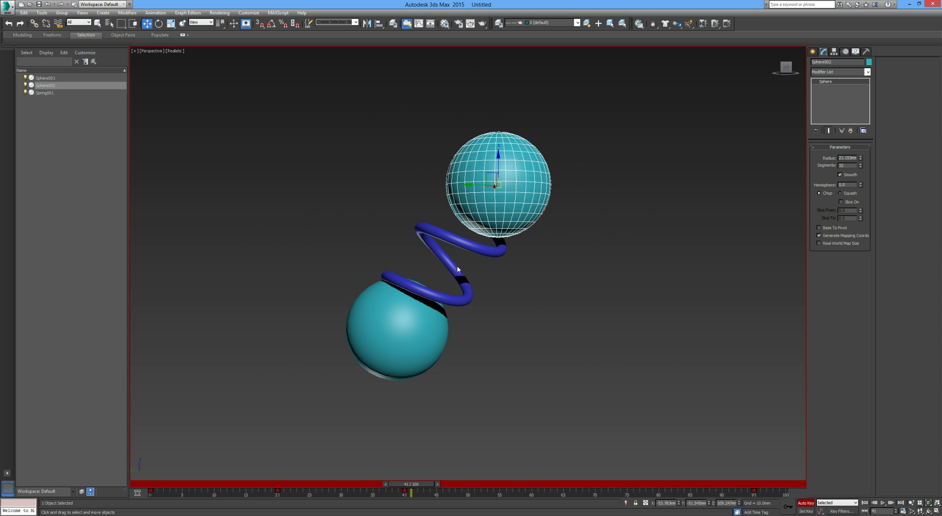
click(892, 504)
click(892, 503)
click(891, 503)
click(892, 503)
click(892, 503)
click(891, 503)
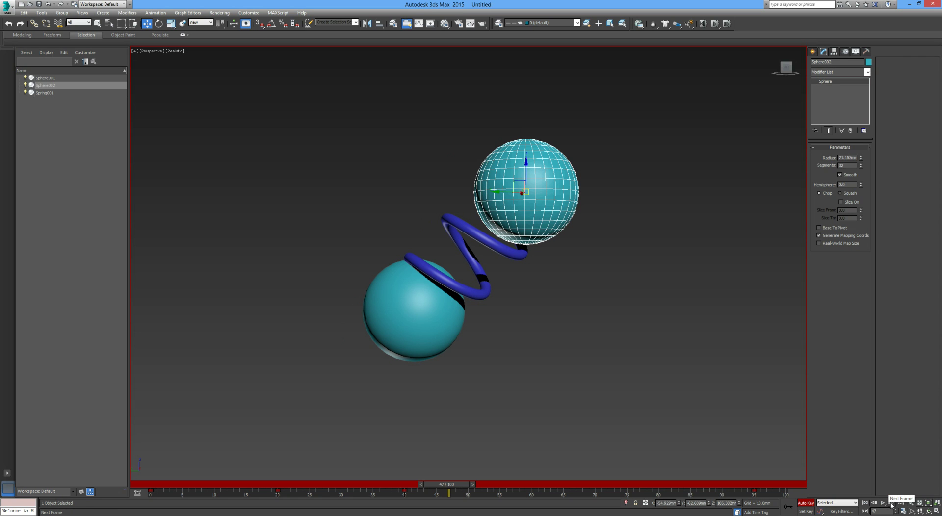
click(900, 503)
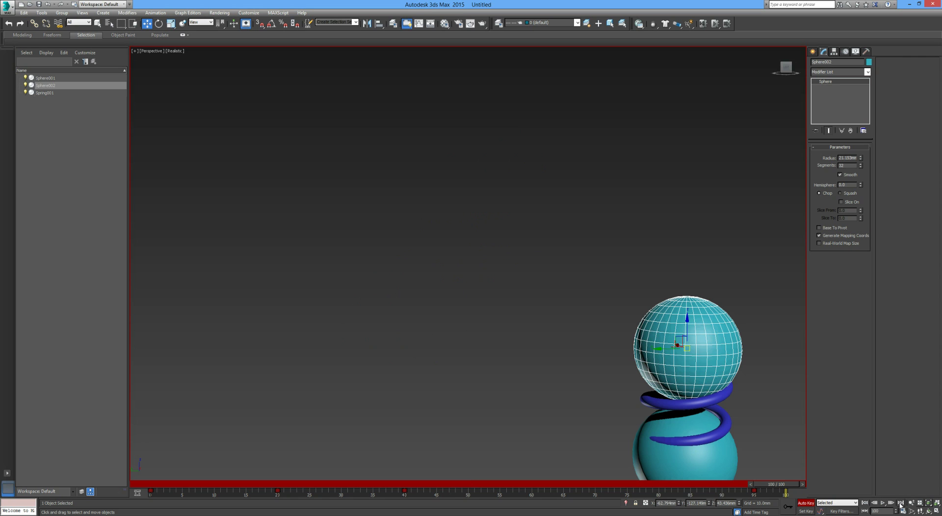
click(866, 505)
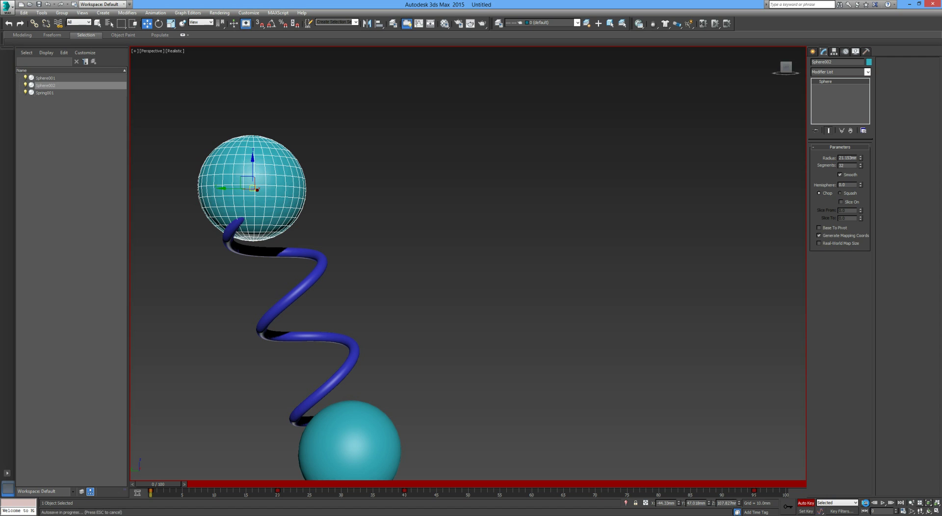
- Reframe the view and replay the animation, stopping it at frame 86
middle_drag(678, 431, 539, 338)
scroll(658, 366, up, 3)
scroll(660, 368, down, 5)
click(883, 503)
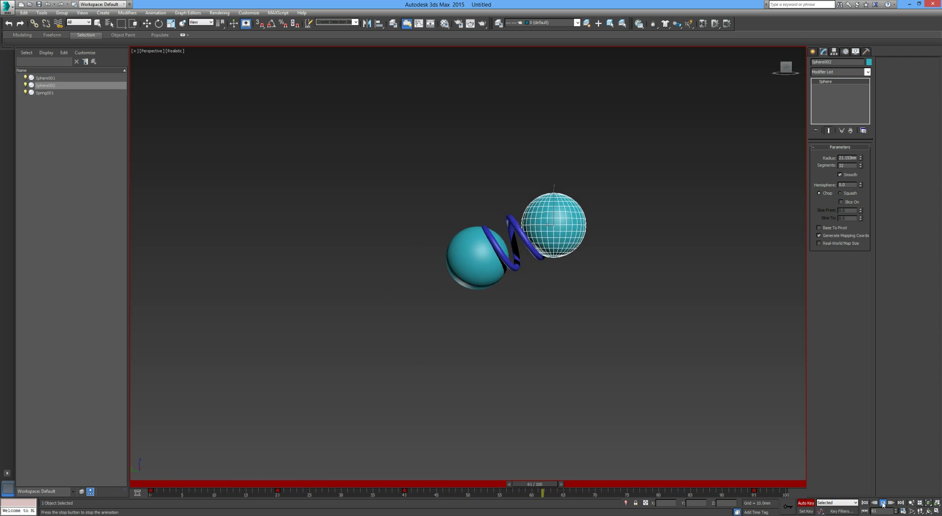
click(883, 503)
click(617, 428)
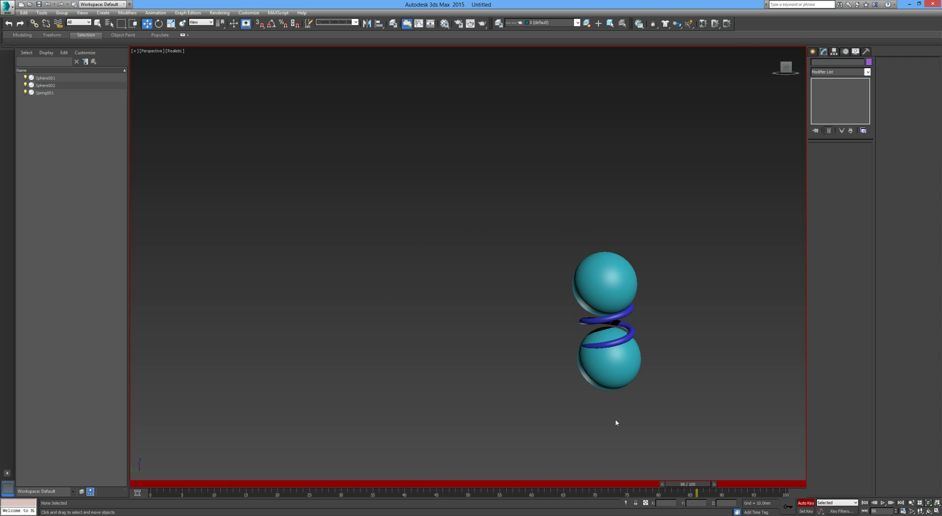
middle_drag(617, 423, 511, 407)
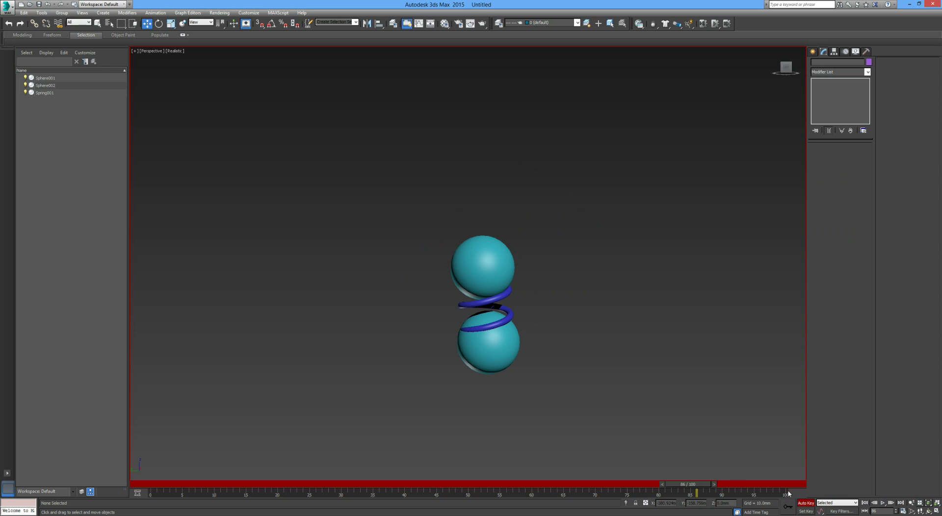
- Check the Time Configuration settings, then play and stop the animation
click(903, 510)
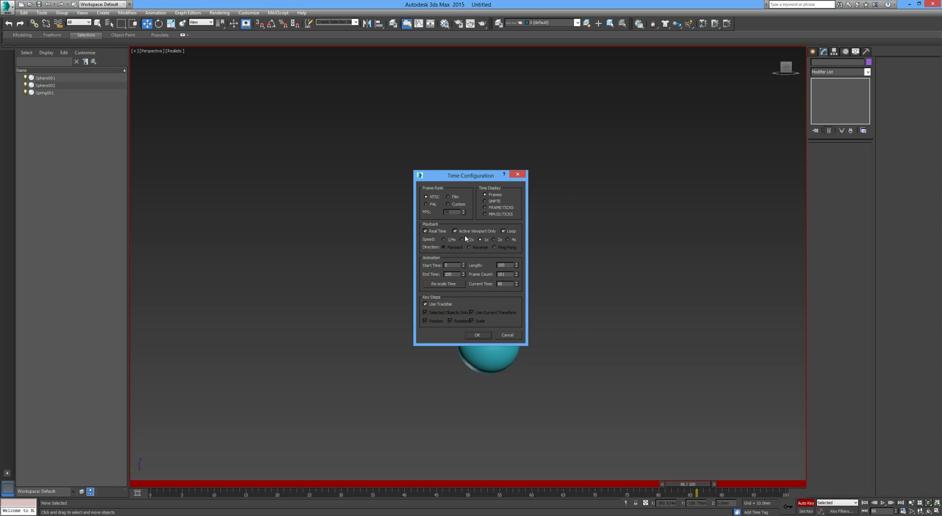
click(479, 334)
click(883, 503)
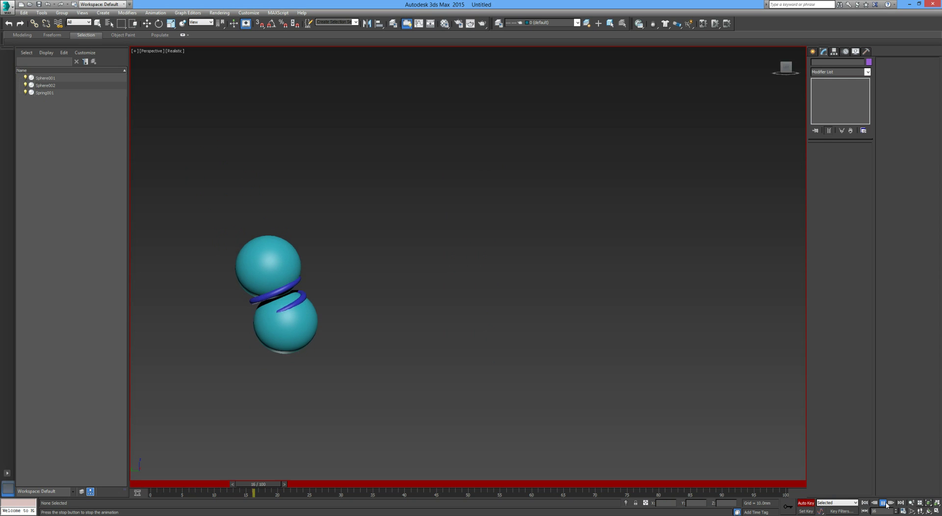
click(884, 503)
- Apply a faster playback speed, preview it, and stop at frame 52 with Time Configuration reopened
click(903, 512)
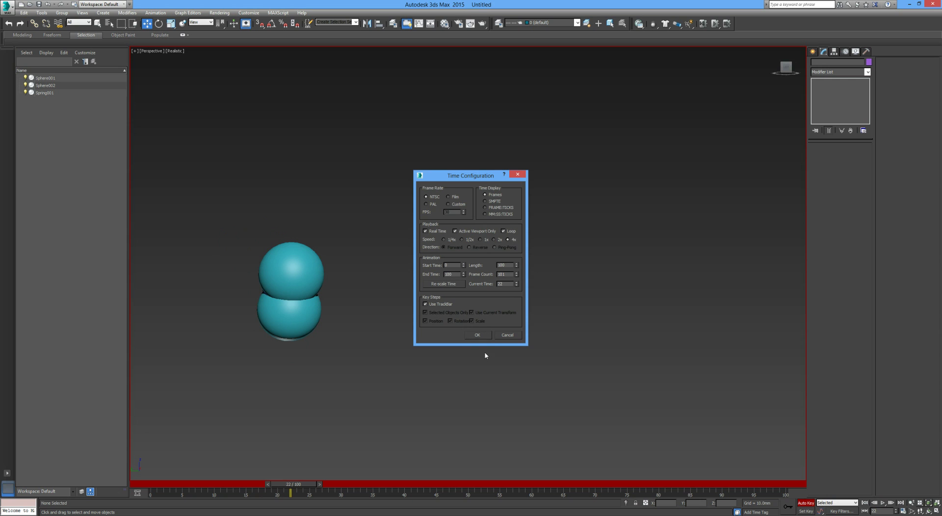
click(484, 335)
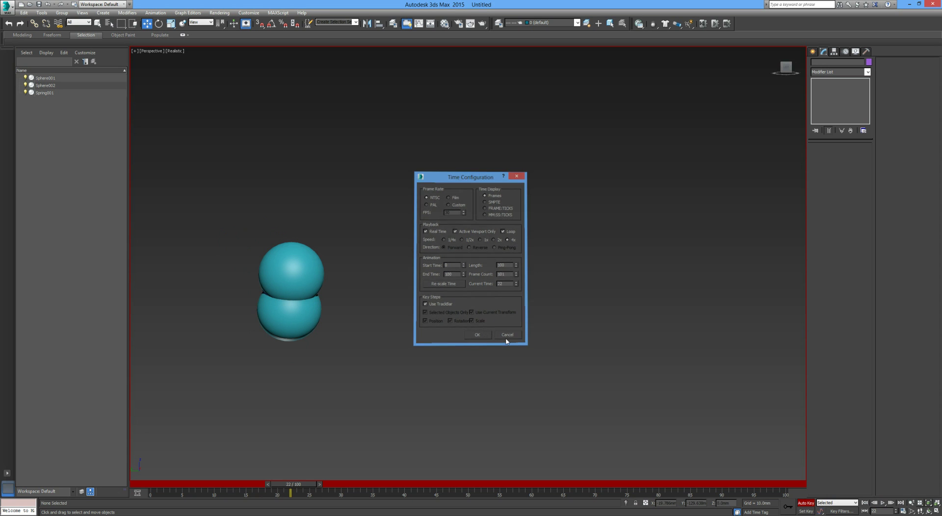
click(884, 504)
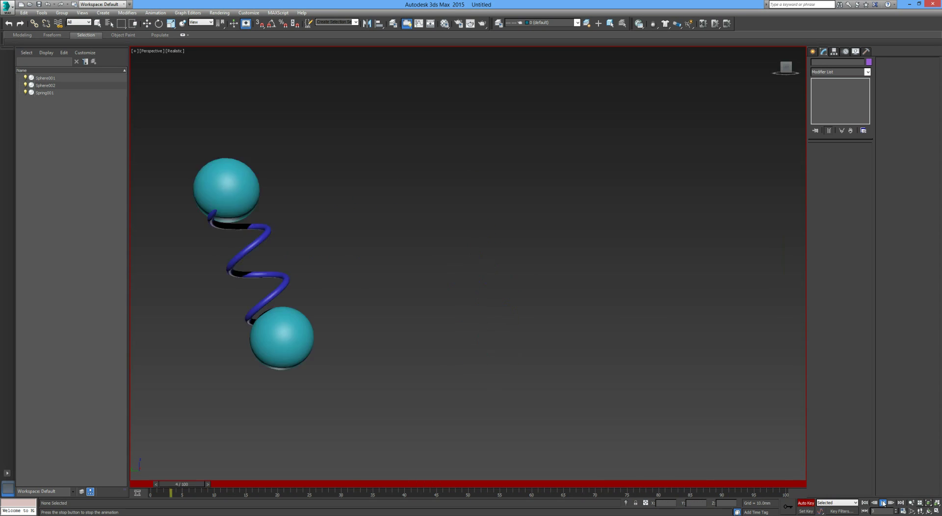
click(883, 504)
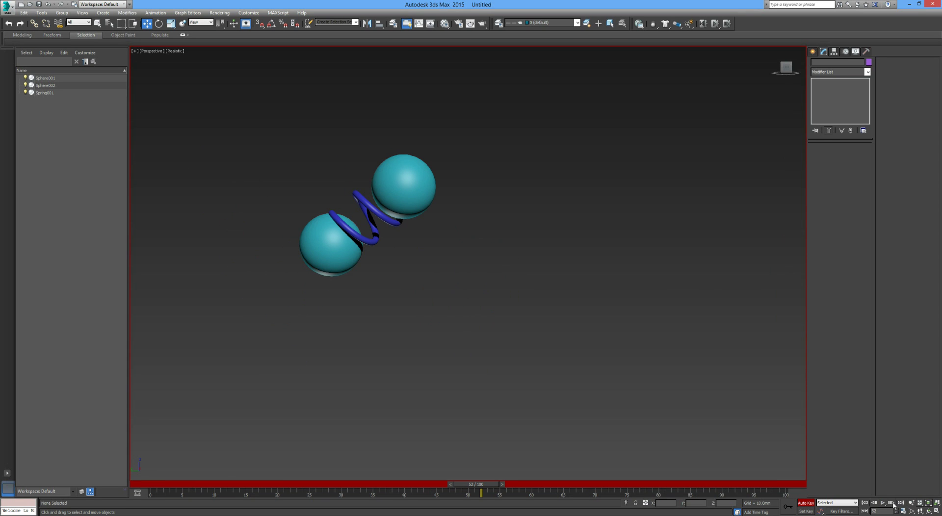
click(903, 511)
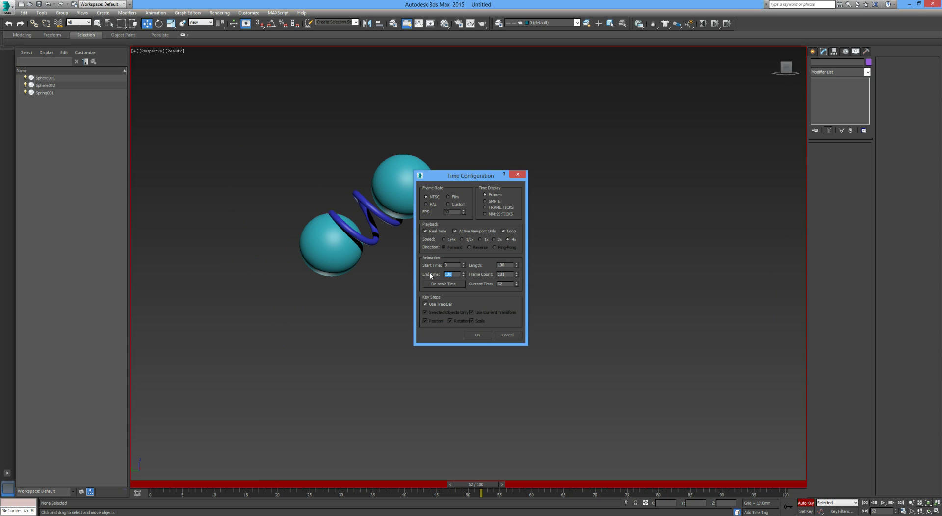
- Set the End Time to 50 frames and play the shortened animation
key(Return)
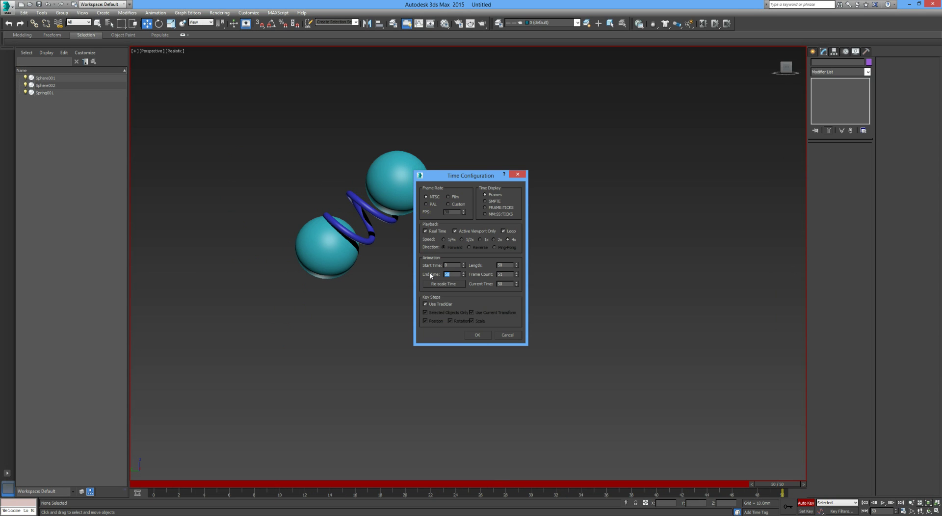
click(482, 335)
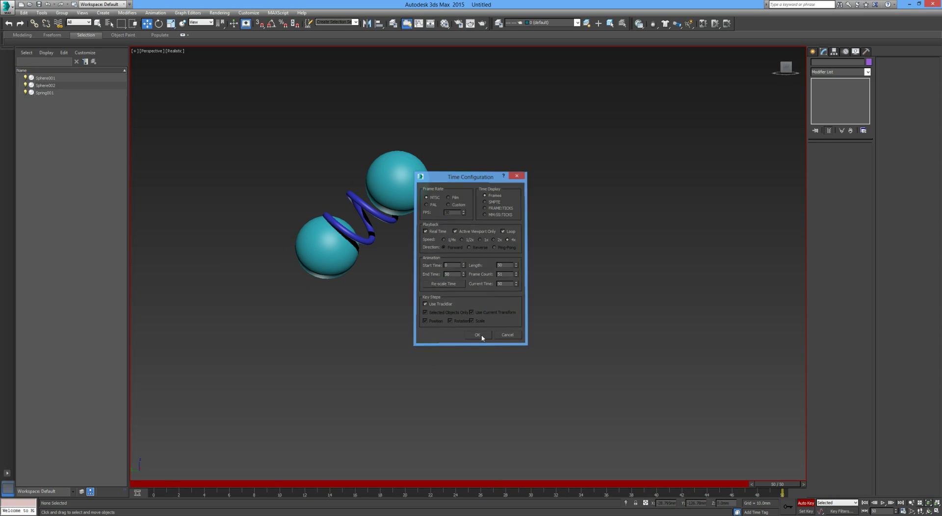
click(884, 503)
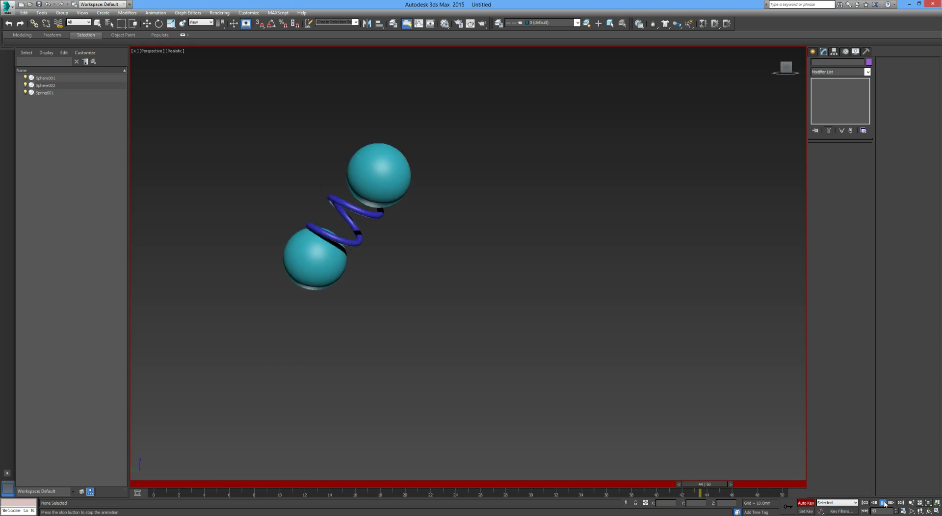
click(884, 503)
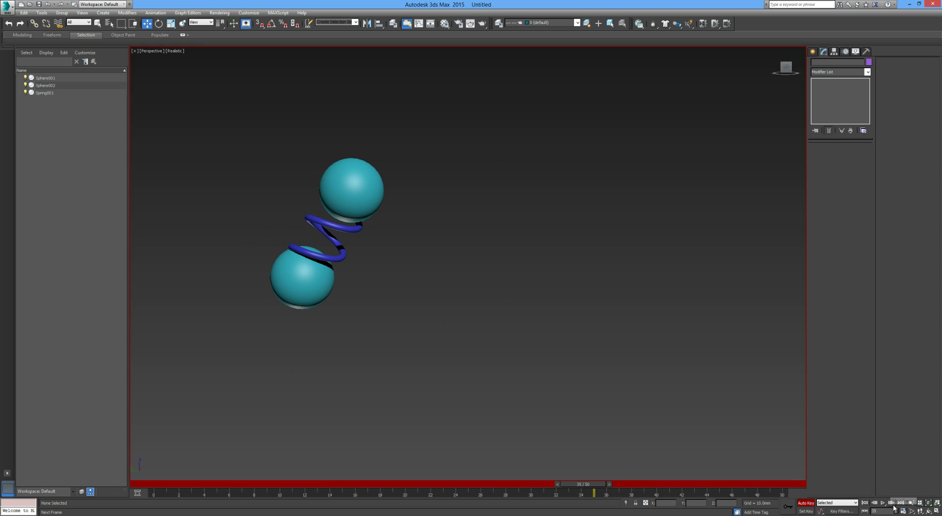
- Replay the 50-frame animation, stopping at frame 46, then set the End Time back to 100
click(903, 512)
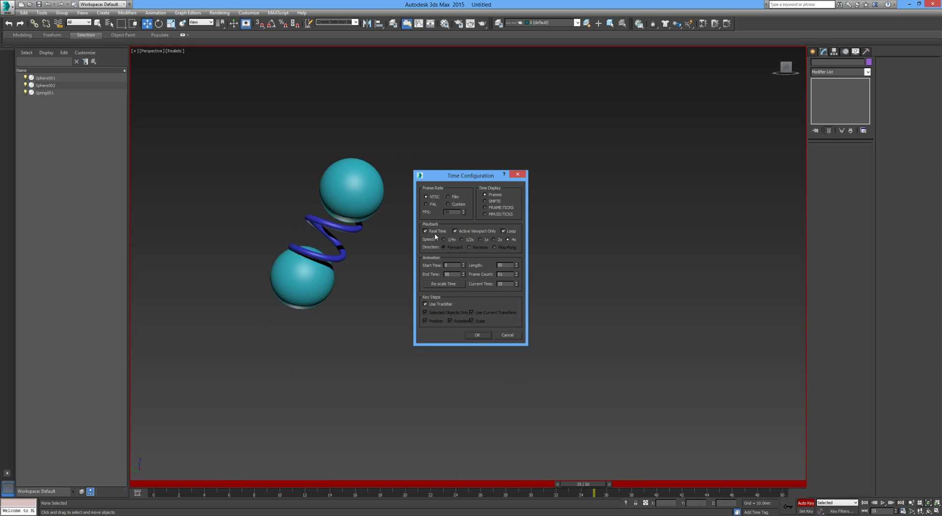
click(478, 336)
click(884, 503)
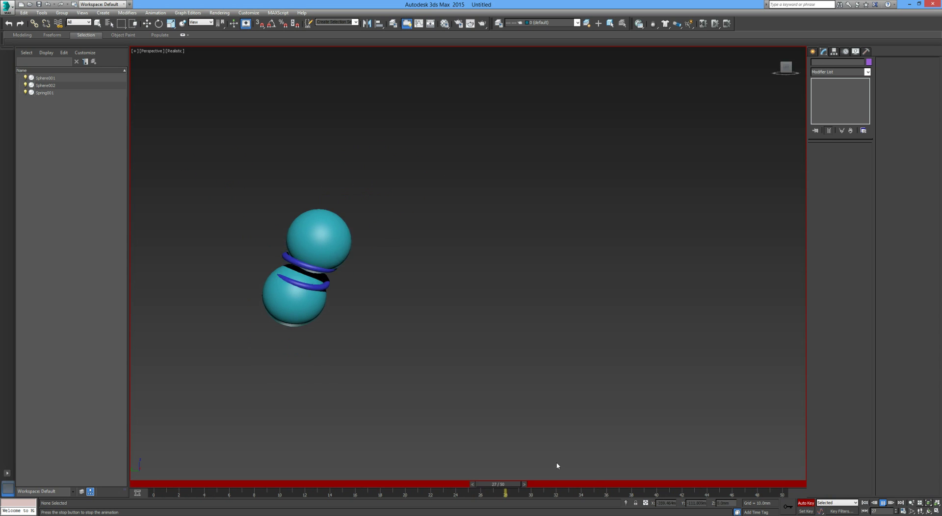
click(883, 503)
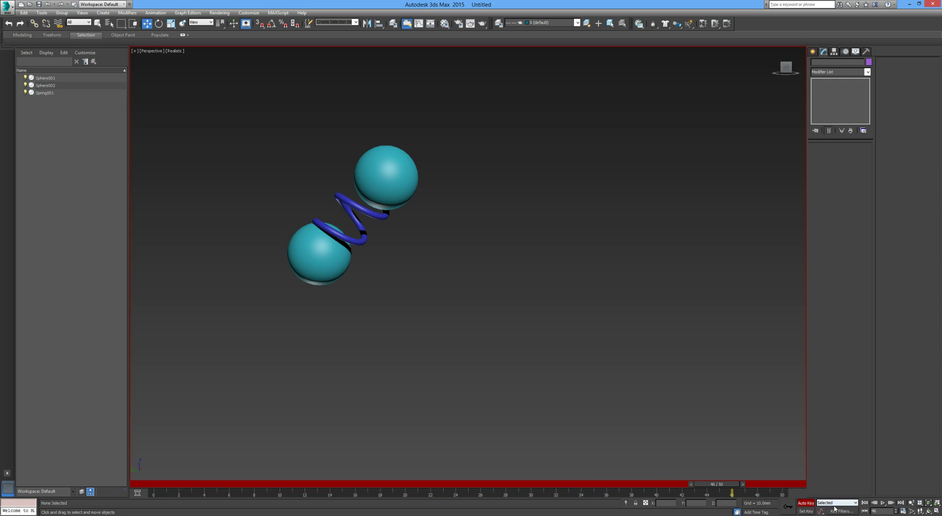
click(903, 511)
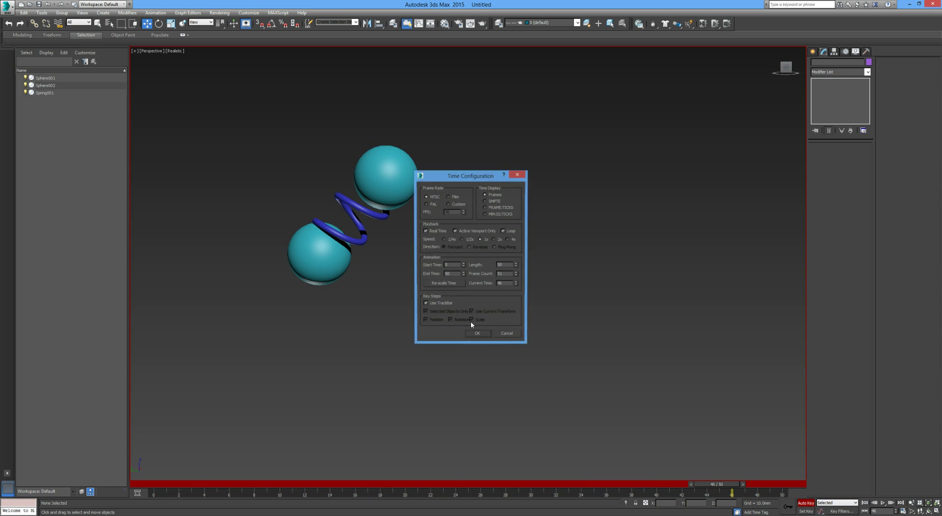
click(449, 275)
text(100)
key(Return)
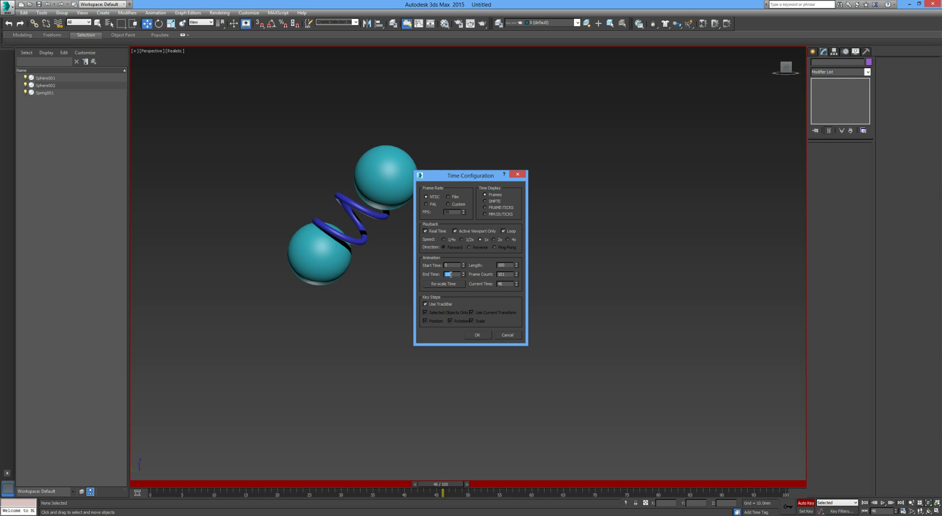
- For both spheres and the spring, move the frame-21 key to frame 7, delete a key, rewind to 0
click(481, 335)
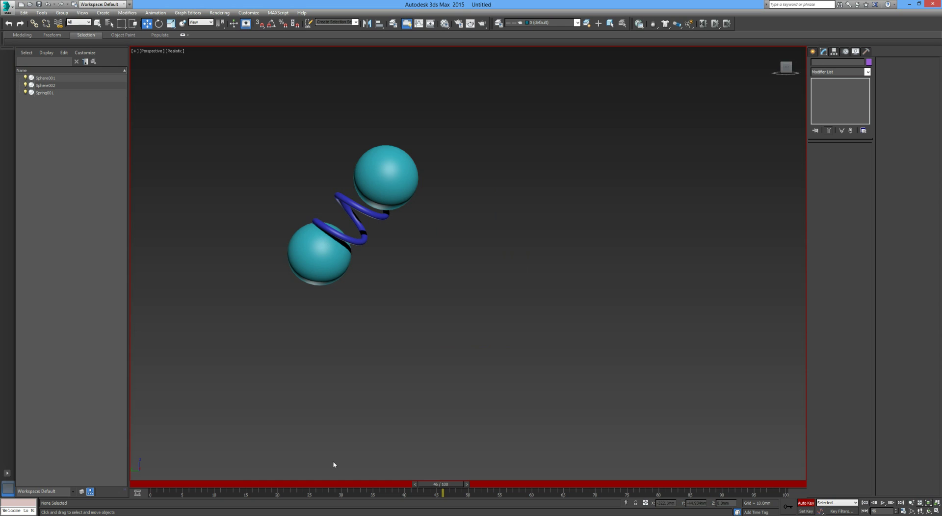
click(335, 260)
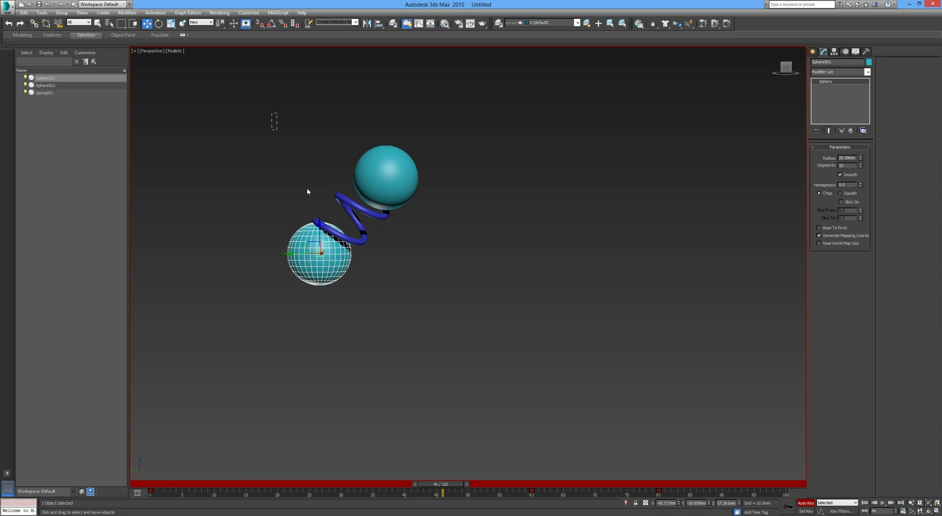
drag(307, 191, 460, 324)
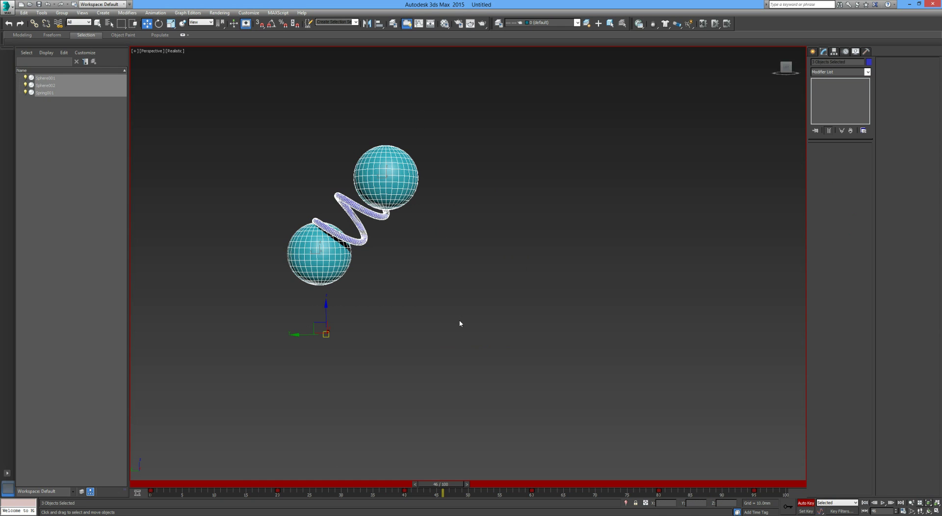
click(278, 491)
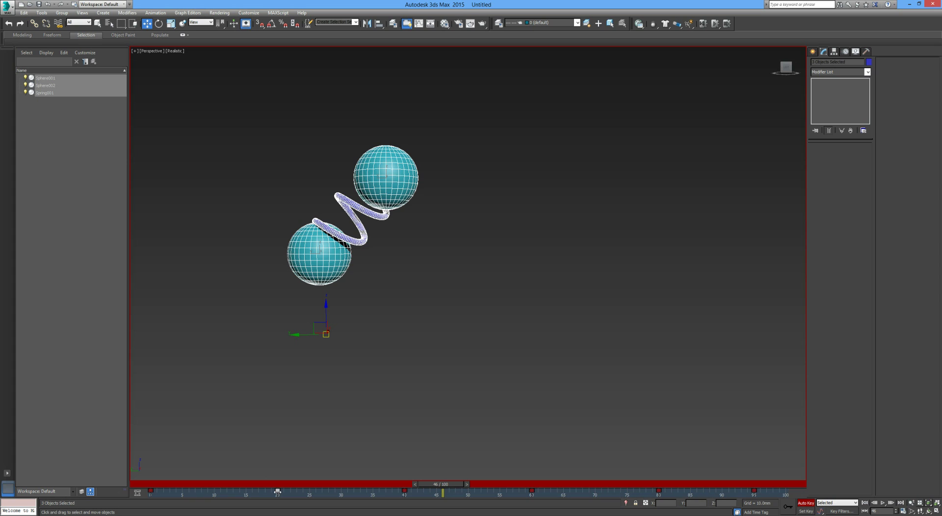
drag(277, 491, 189, 490)
key(Delete)
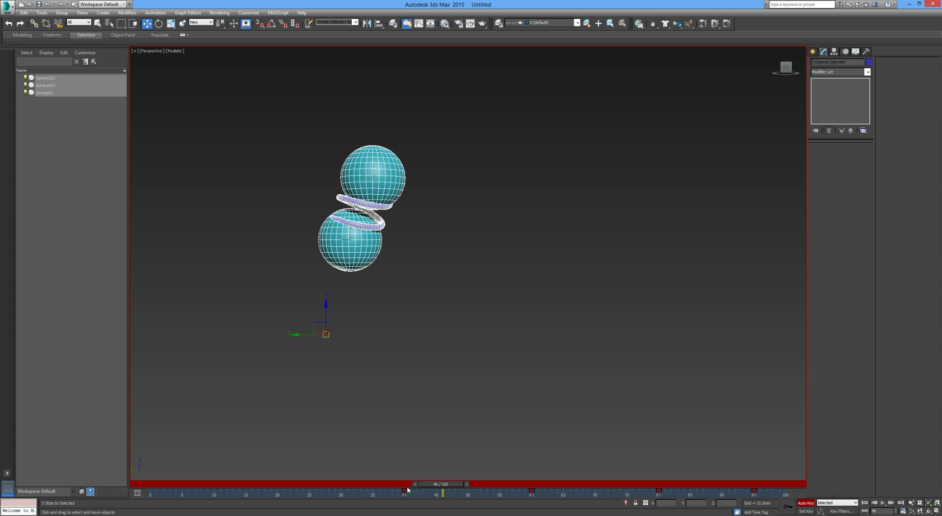
drag(404, 489, 669, 493)
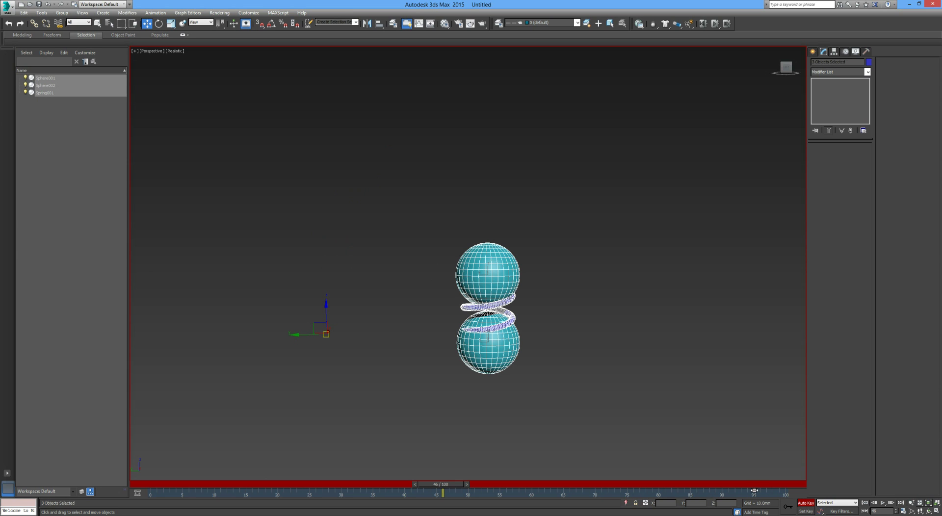
drag(451, 485, 156, 485)
- Switch from Auto Key to Set Key mode and select the spheres and spring
click(356, 435)
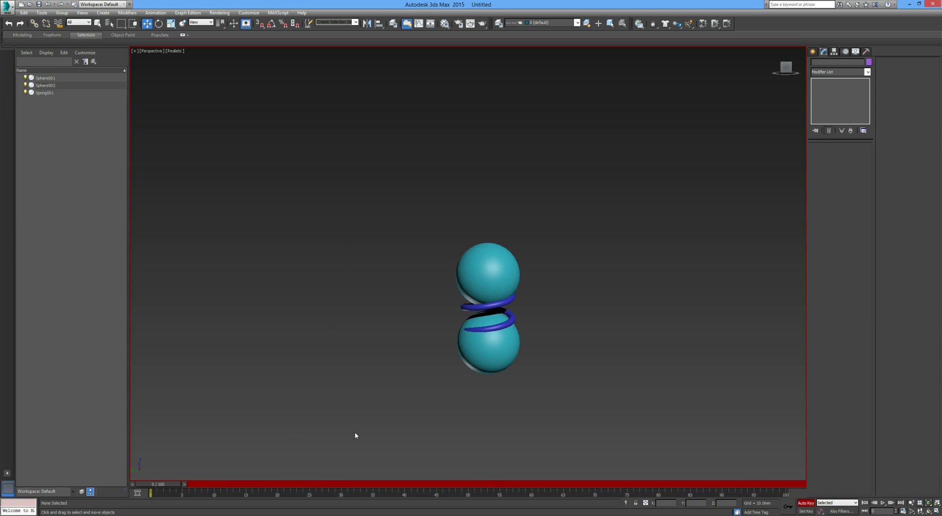
click(806, 511)
middle_drag(667, 418, 586, 416)
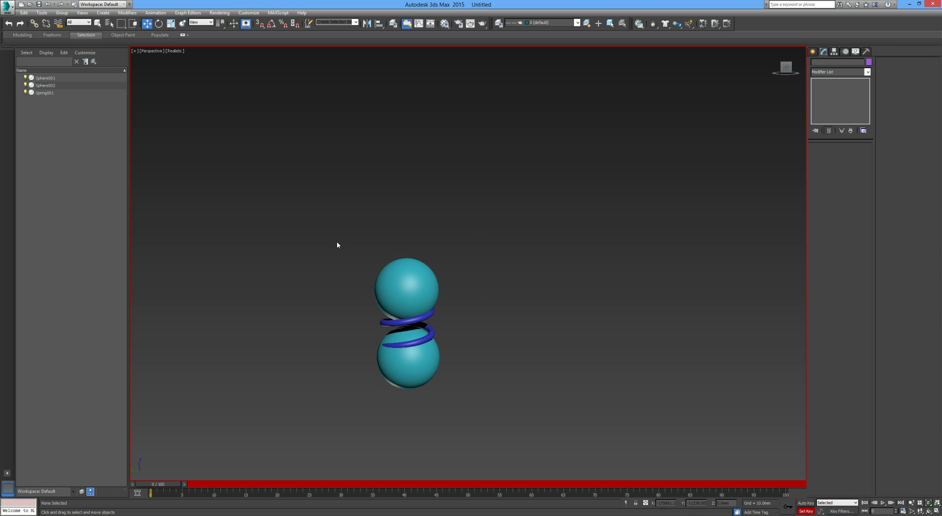
drag(337, 243, 511, 408)
click(459, 318)
click(426, 295)
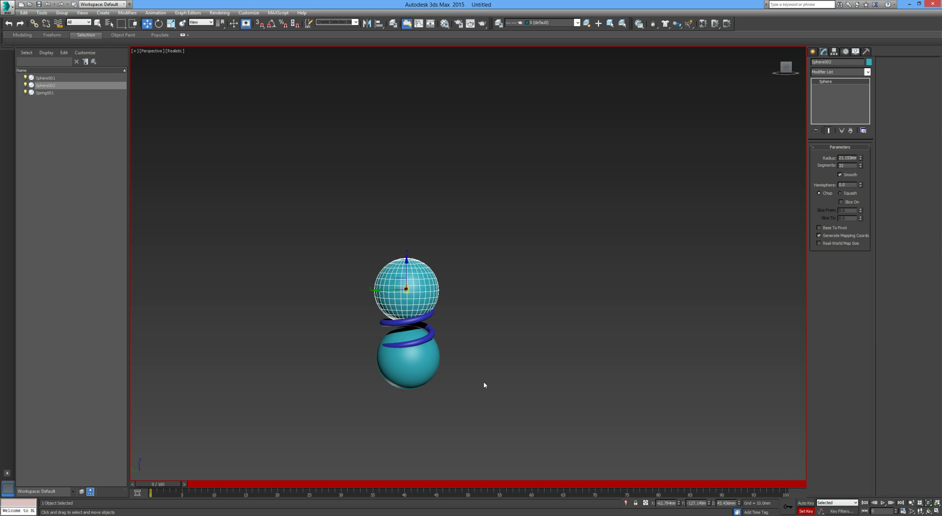
drag(336, 282, 487, 390)
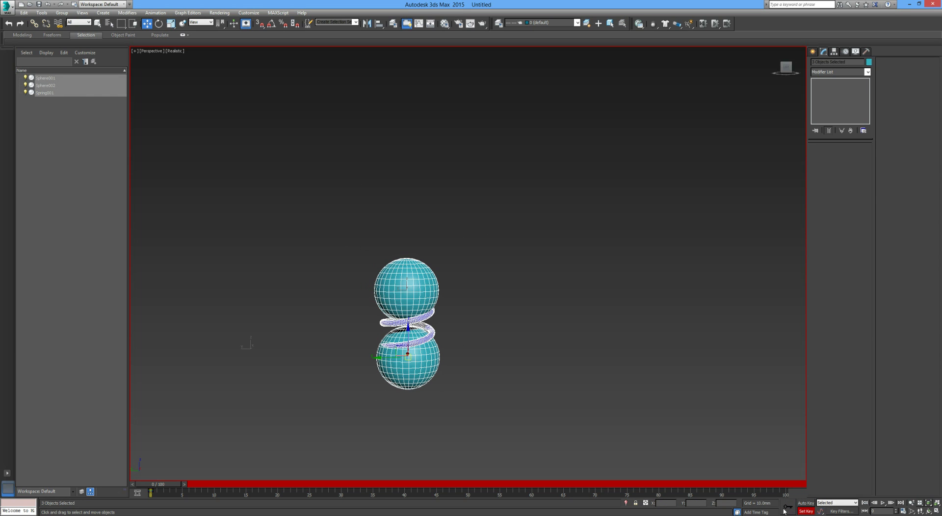
- Raise Sphere002 at frame 20 to stretch the spring, then lower it at frame 40
drag(163, 486, 281, 494)
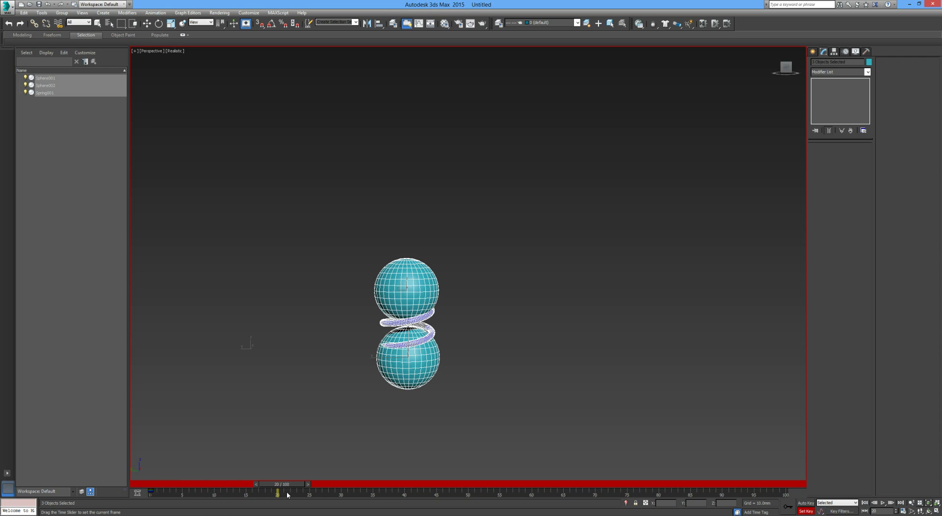
key(w)
click(395, 441)
click(407, 289)
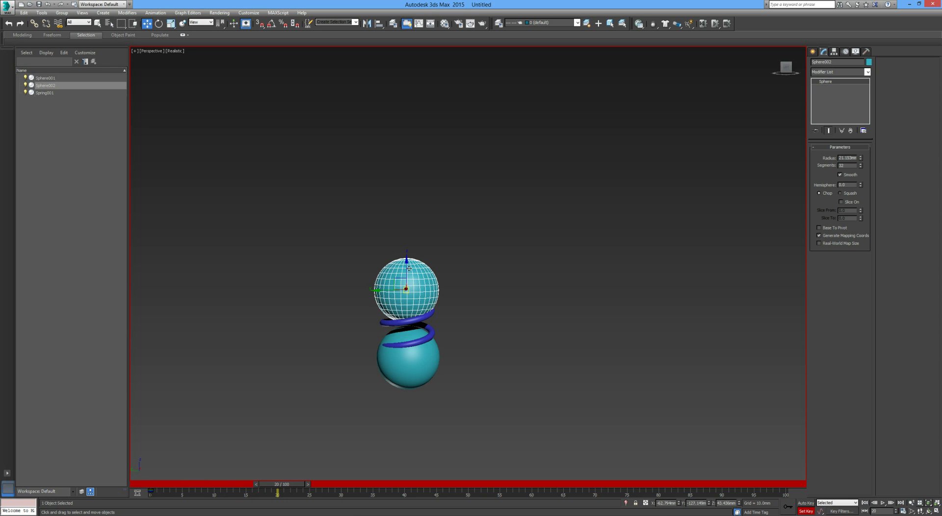
drag(409, 269, 408, 146)
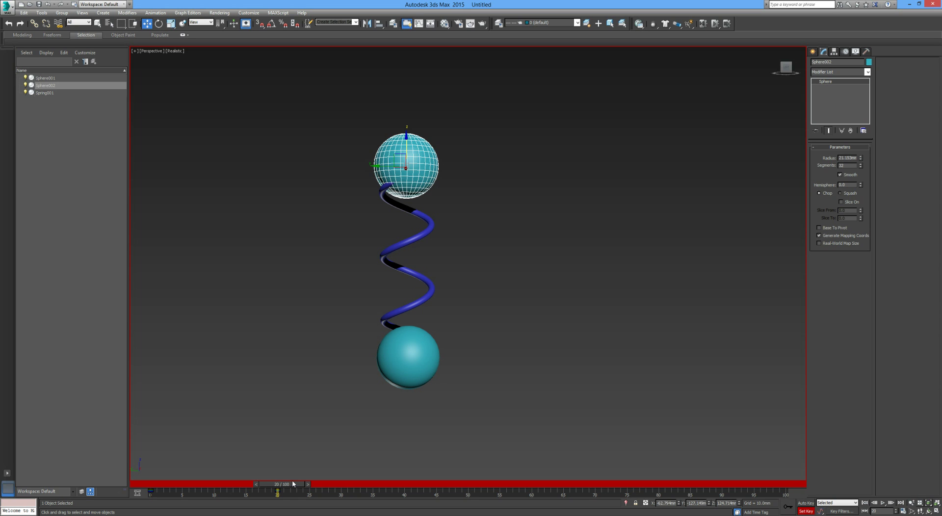
drag(292, 487, 405, 486)
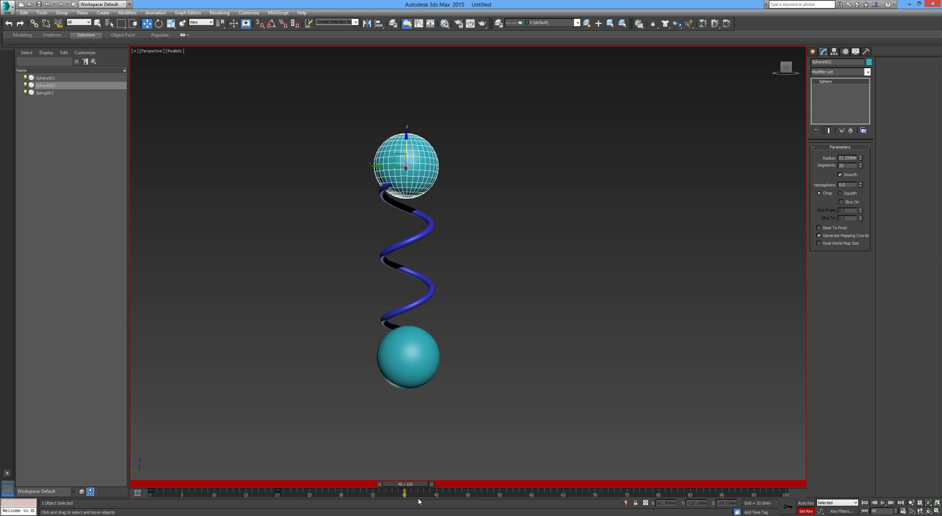
drag(431, 143, 433, 267)
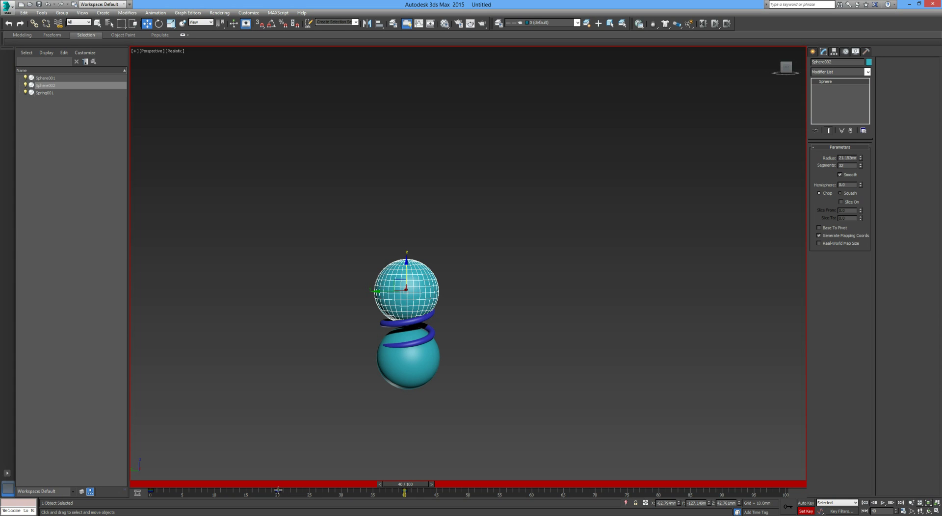
- Copy the frame-20 key to frame 65 and the frame-40 key to about frame 76, then play back
shift+drag(278, 490, 502, 508)
shift+drag(562, 507, 567, 510)
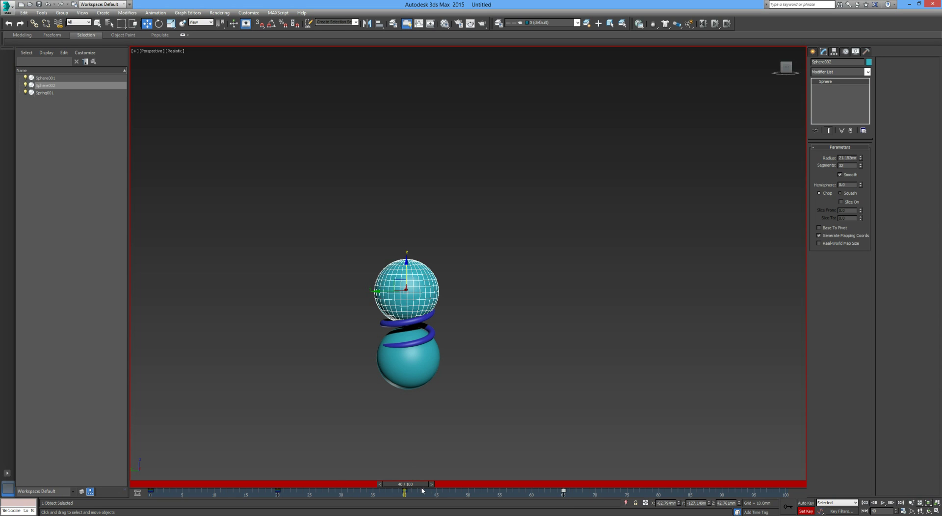
shift+drag(405, 491, 665, 490)
click(882, 503)
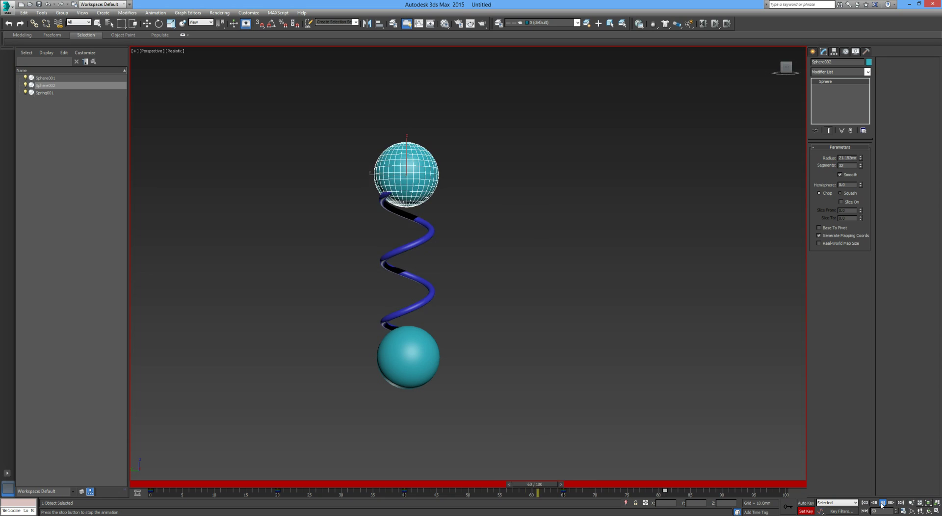
click(882, 503)
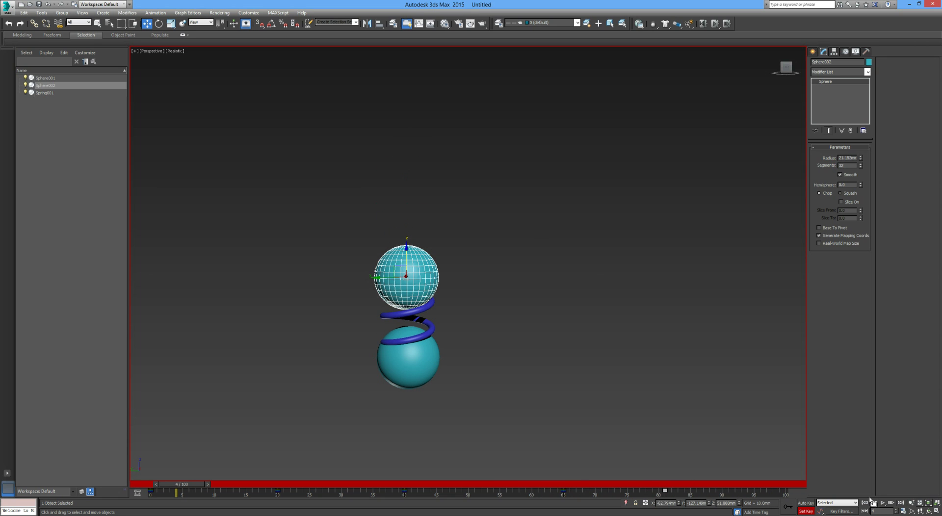